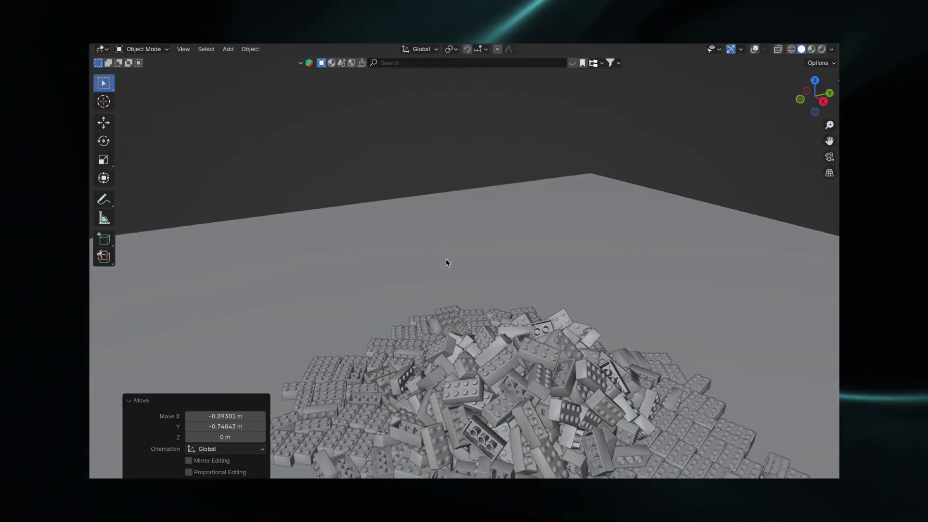
- Display the Lego brick pile and the cola bottle pile in rendered shading
mouse_move(446, 263)
shift+middle_down()
mouse_move(434, 121)
mouse_move(418, 108)
shift+middle_up()
key(z)
click(446, 197)
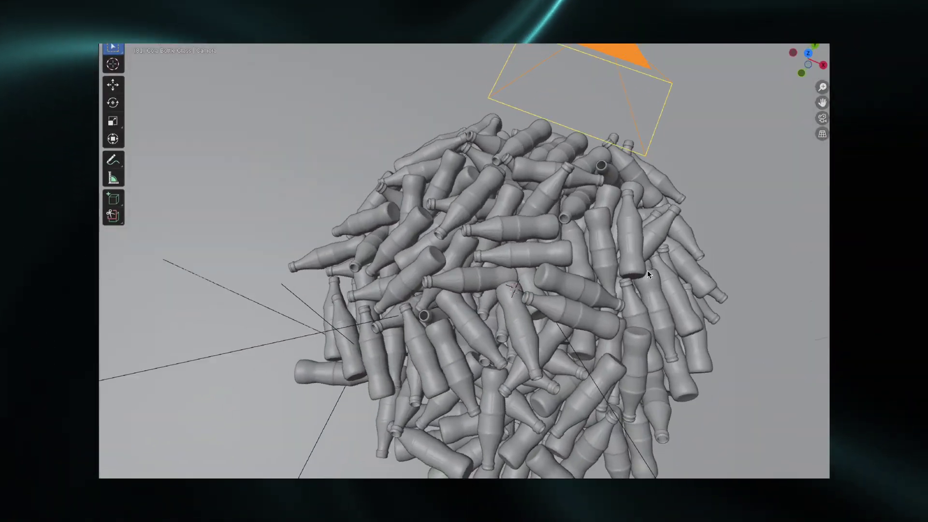
key(z)
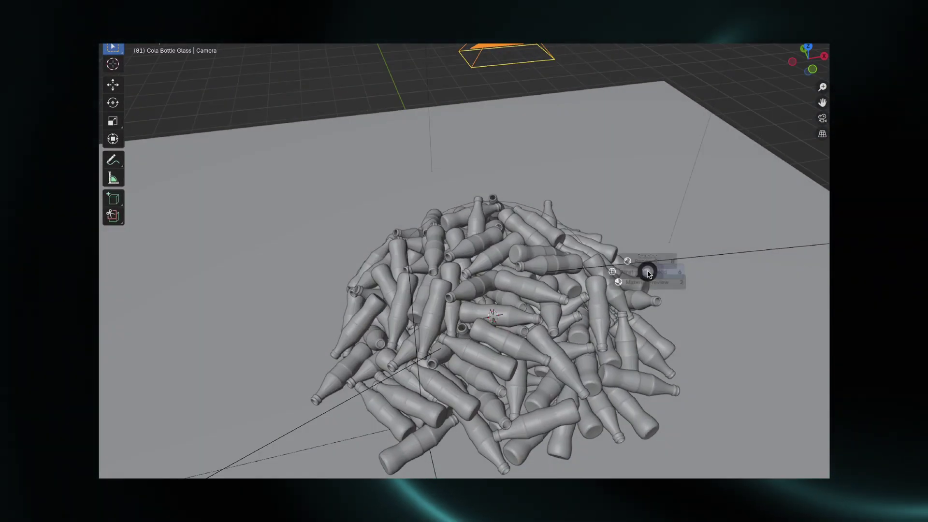
click(658, 216)
- Move a brick away from the Lego logo horizontally with the global Z axis locked, and play the animation
click(492, 257)
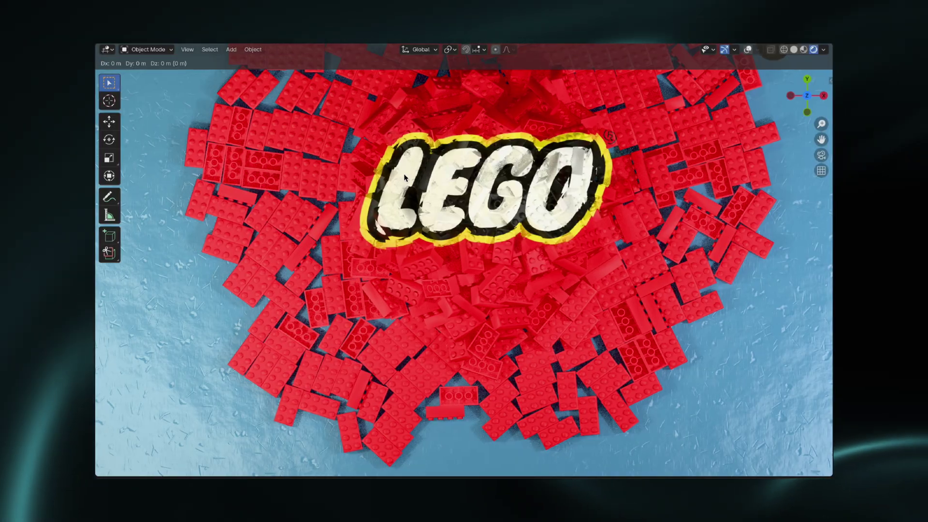
key(g)
key(shift+z)
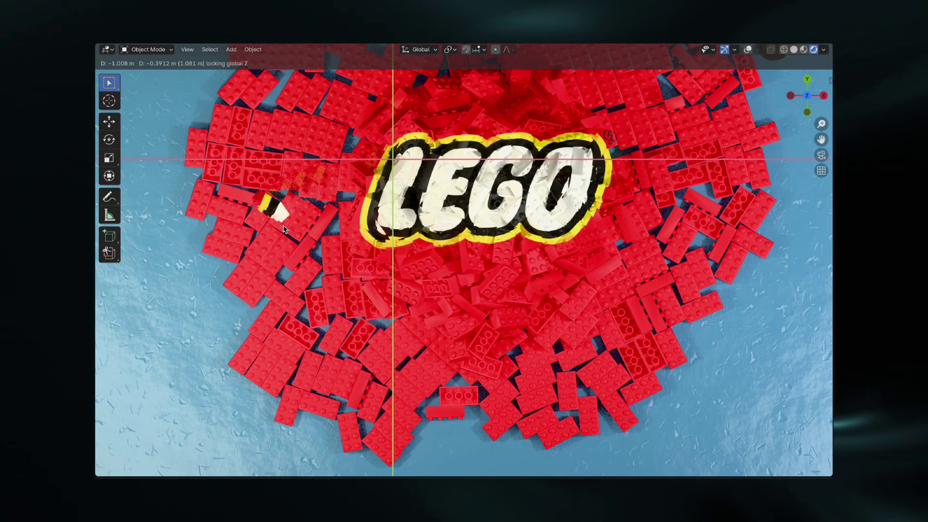
click(296, 268)
key(space)
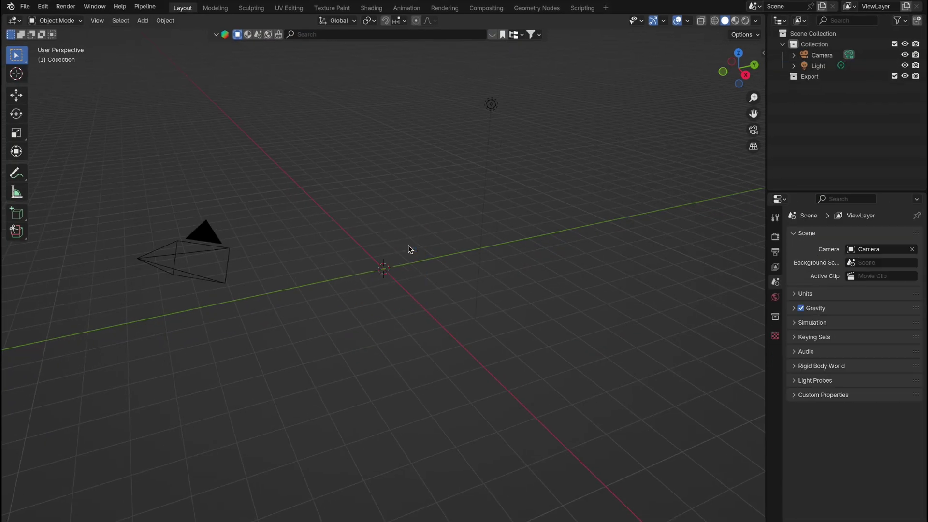
- Add a plane and scale it up to about 9.8 as the ground surface
key(shift+a)
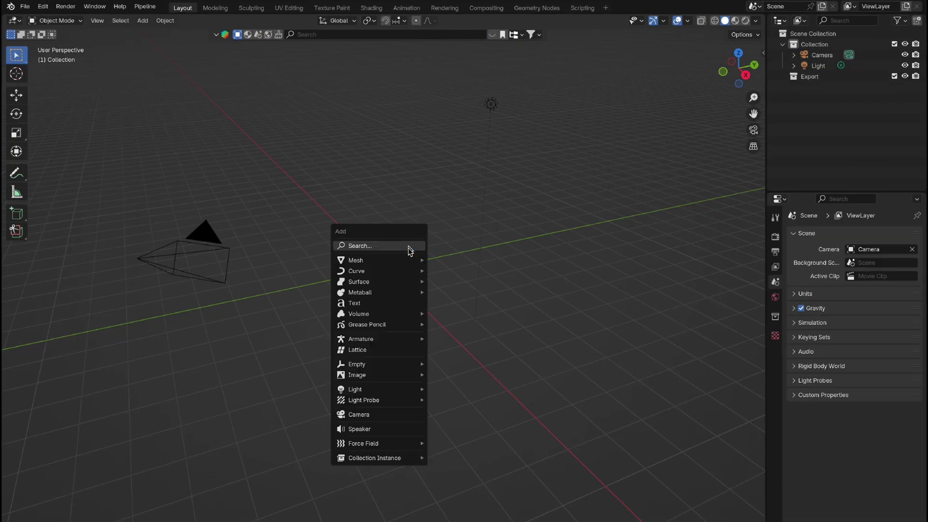
mouse_move(409, 262)
click(453, 265)
key(s)
click(581, 129)
- Add a monkey head mesh and raise it along Z above the plane
key(shift+a)
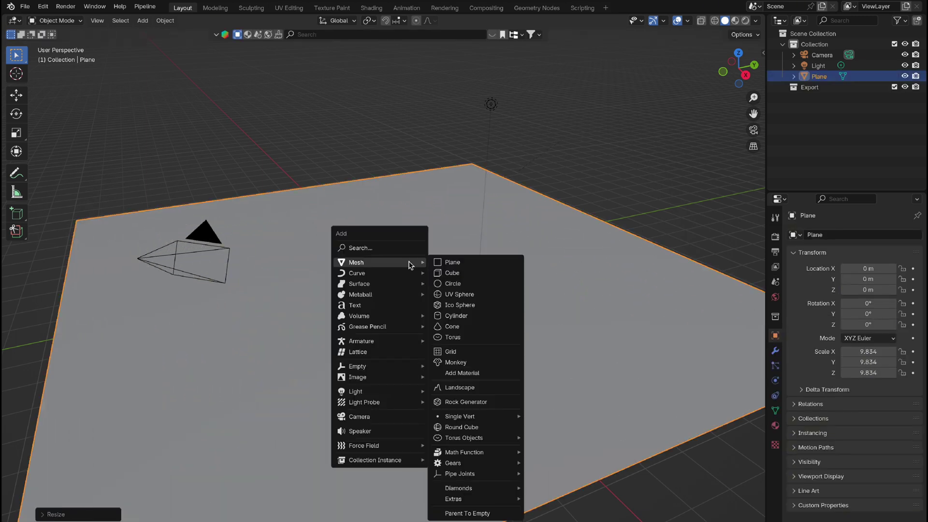
mouse_move(421, 268)
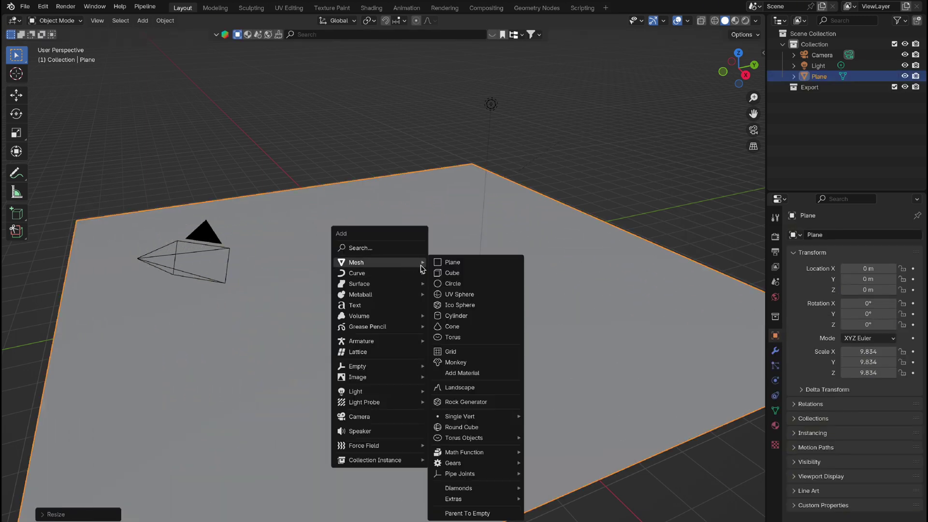
click(465, 361)
key(g)
key(z)
click(458, 273)
- Rotate the monkey head 90° about the Z axis
key(r)
key(z)
right_click(419, 194)
text(rz90)
key(Return)
- Reset the camera's location and rotation values to 0
click(212, 235)
key(n)
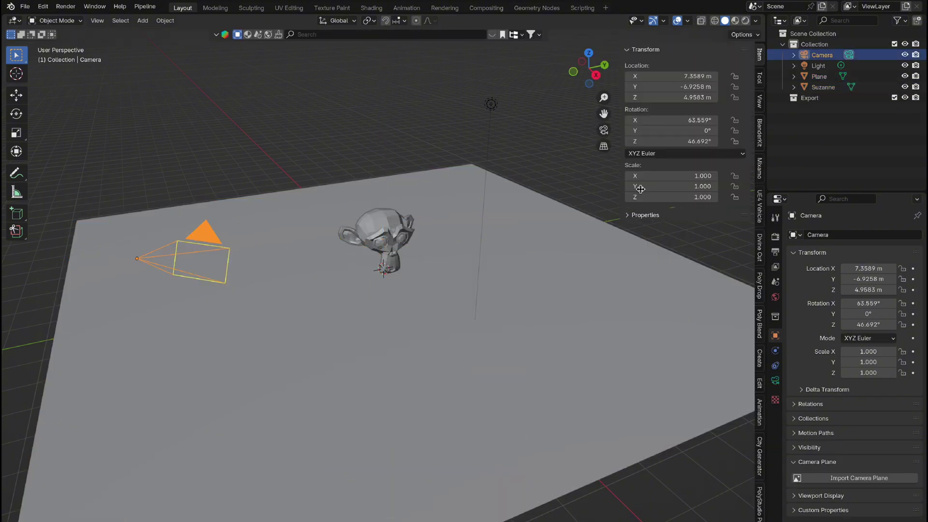
click(699, 77)
text(0)
key(Tab)
key(0)
key(Tab)
key(0)
key(Tab)
key(0)
key(Tab)
key(Tab)
key(0)
key(Return)
- Set the camera's Z location to 5 m and look down through the camera at the monkey head
click(694, 100)
key(Return)
click(604, 130)
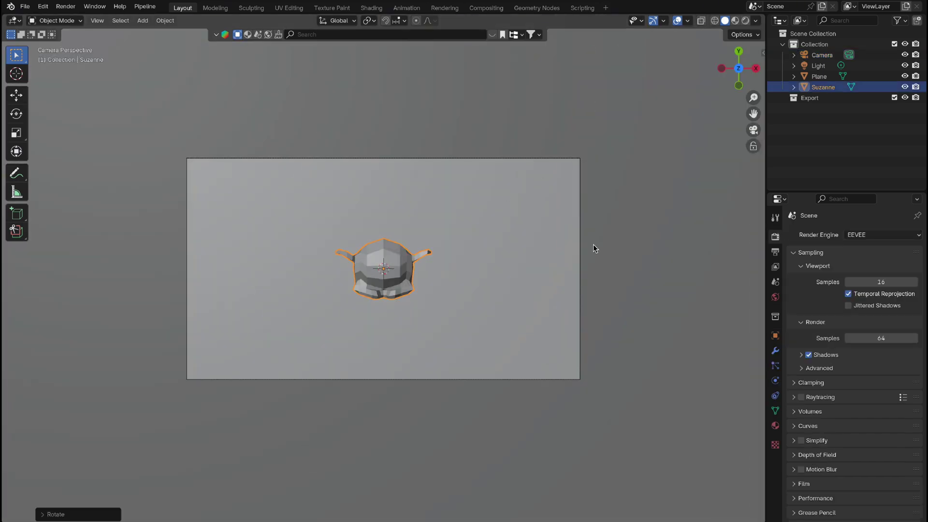
scroll(594, 245, down, 7)
middle_drag(594, 245, 428, 269)
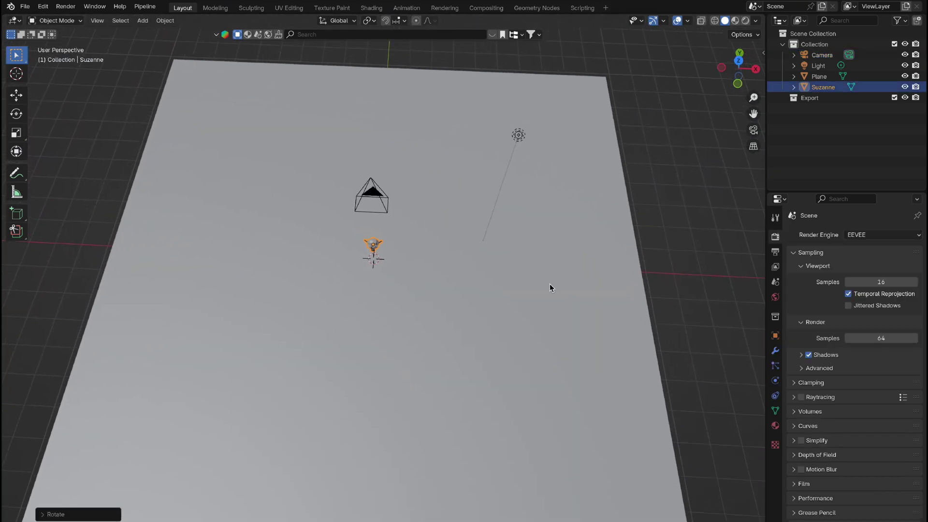
- Check the render resolution in the scene's output settings
click(775, 251)
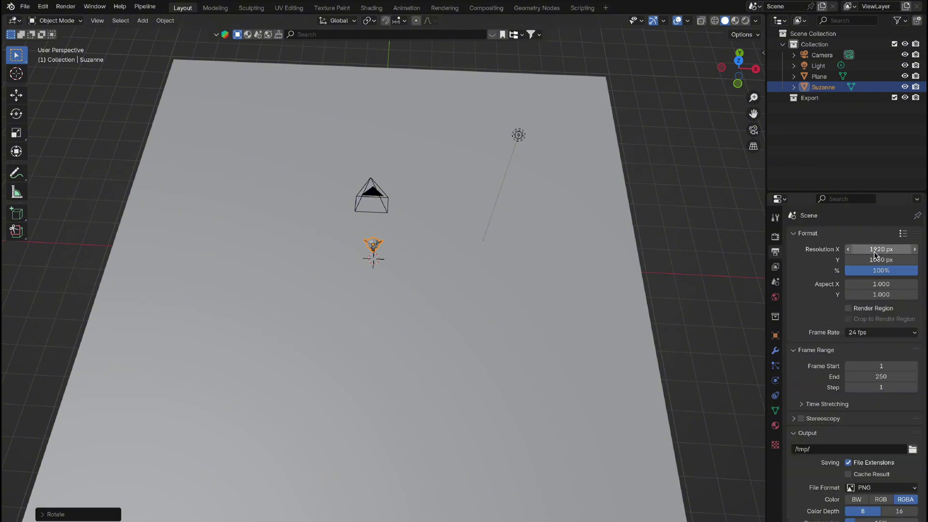
click(542, 305)
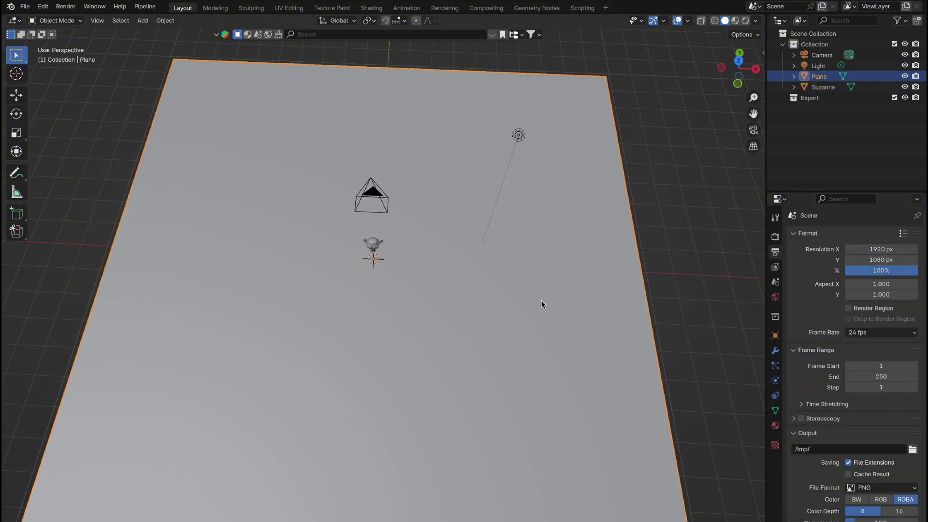
key(KP_Decimal)
- Create a new material on the monkey head and name it Overlay
click(376, 254)
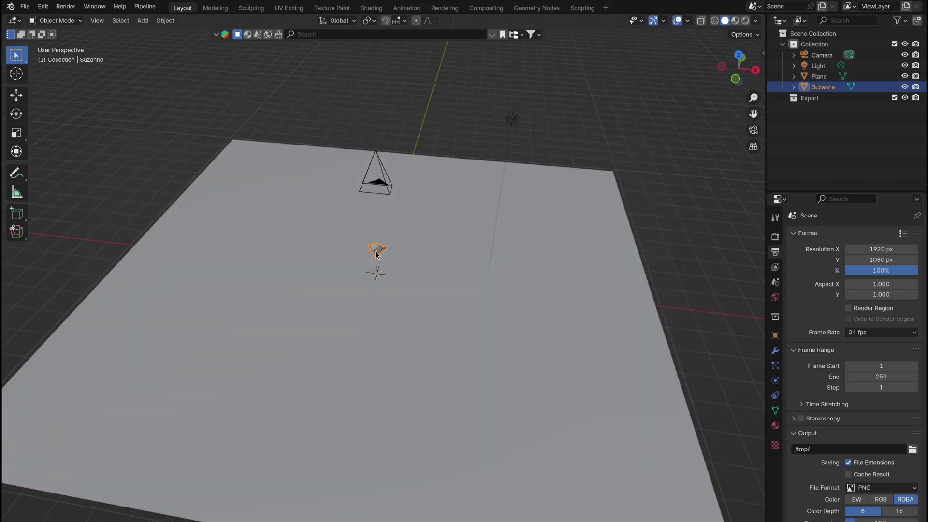
middle_drag(376, 255, 413, 274)
scroll(377, 272, down, 2)
scroll(373, 271, up, 4)
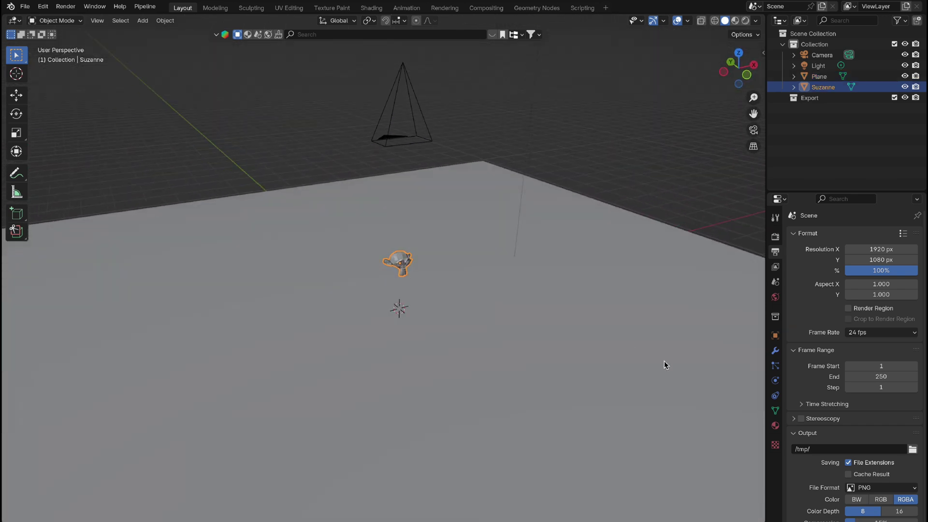
click(776, 425)
double_click(853, 282)
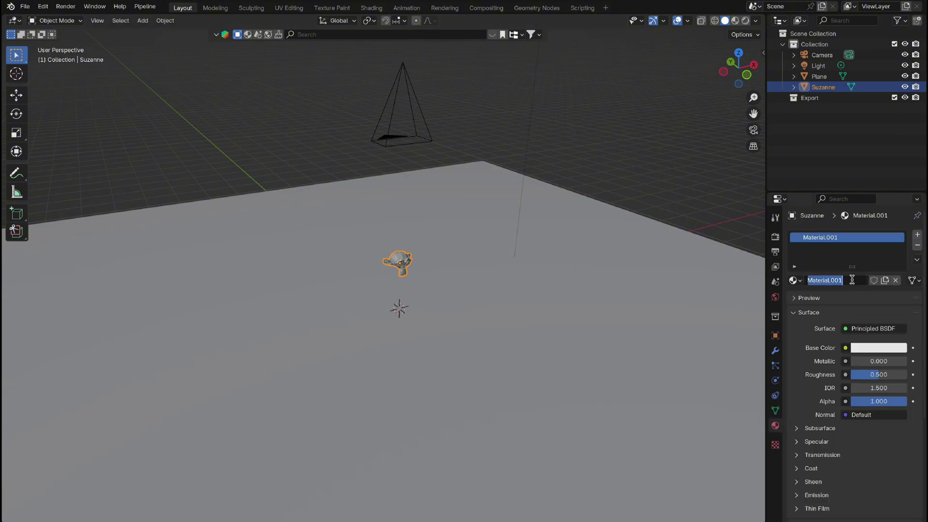
- Give the monkey head an Active rigid body and the plane a Passive rigid body
click(776, 380)
click(859, 305)
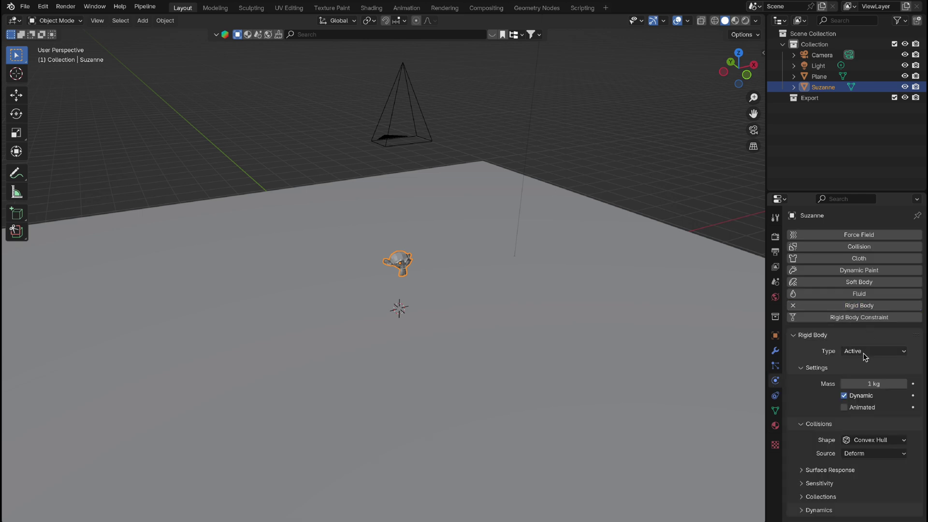
click(524, 288)
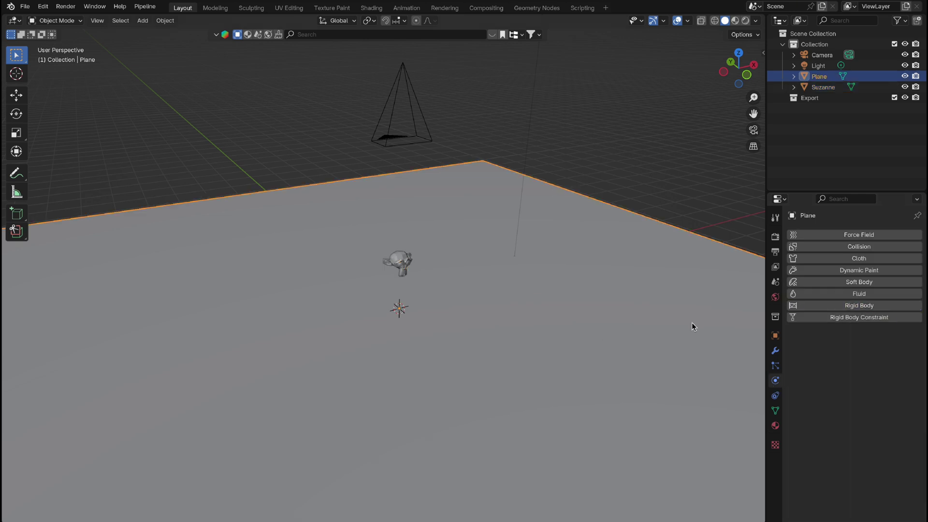
click(837, 306)
click(874, 352)
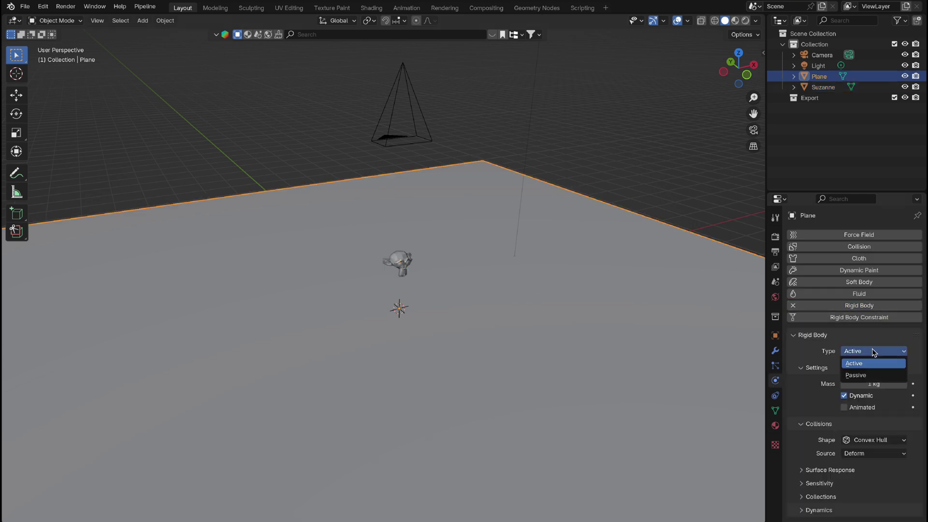
click(866, 375)
- Play the rigid body simulation to see the monkey head drop, and return to the first frame
middle_drag(501, 283, 437, 307)
key(space)
key(shift+Left)
- In top view, create a sub-collection inside Collection and put the monkey head into it
click(739, 62)
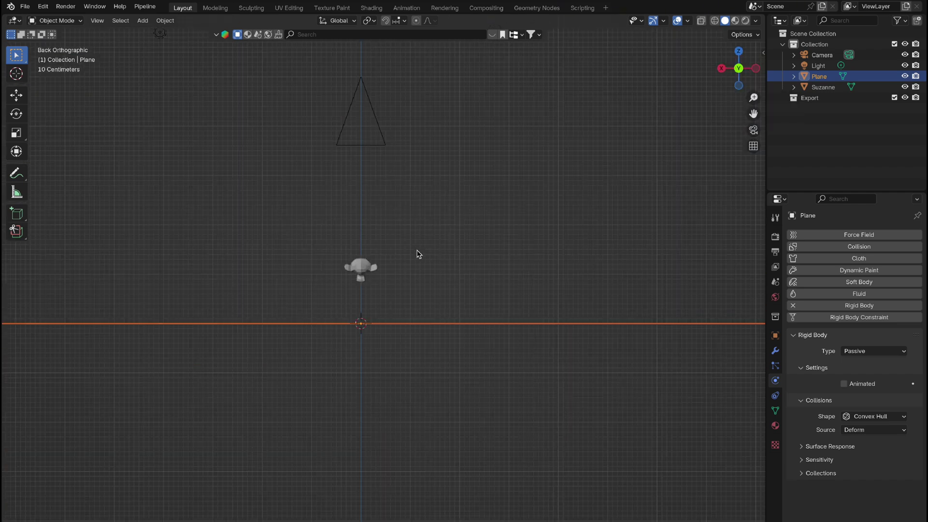
click(739, 51)
click(813, 44)
key(c)
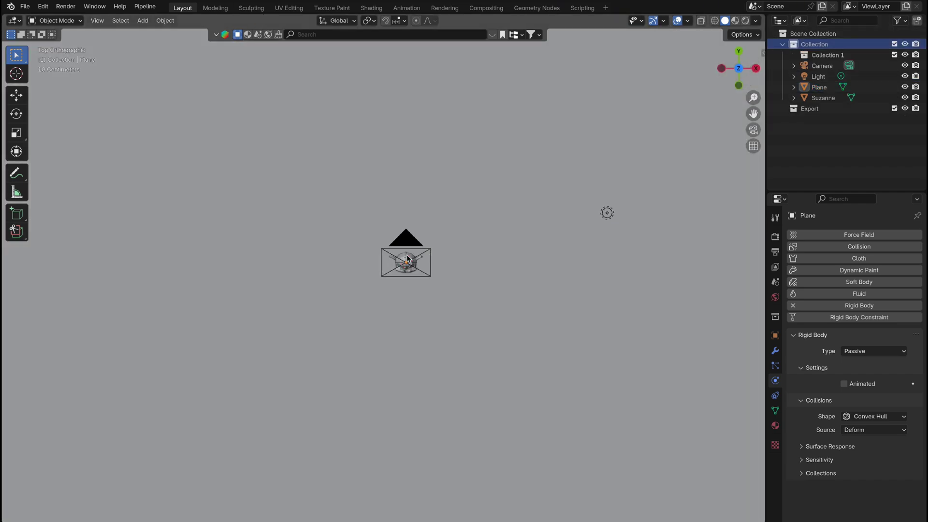
drag(823, 97, 827, 55)
- Move the monkey head about -7.3 m in X and 8.5 m in Y, near the plane's upper-left corner
scroll(491, 249, down, 5)
key(g)
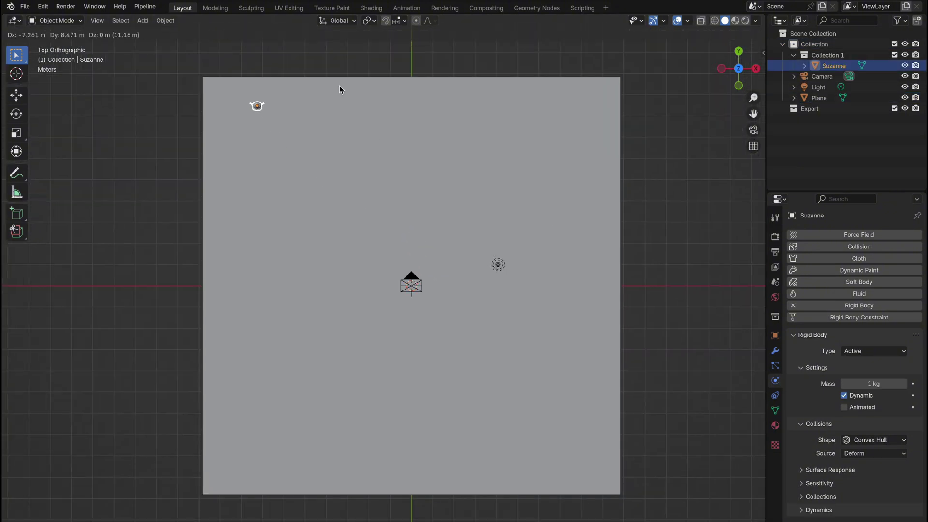
click(344, 100)
- Duplicate the monkey head along X at about 0.9 m spacing and repeat until a row of 18 heads spans the plane
key(shift+d)
key(x)
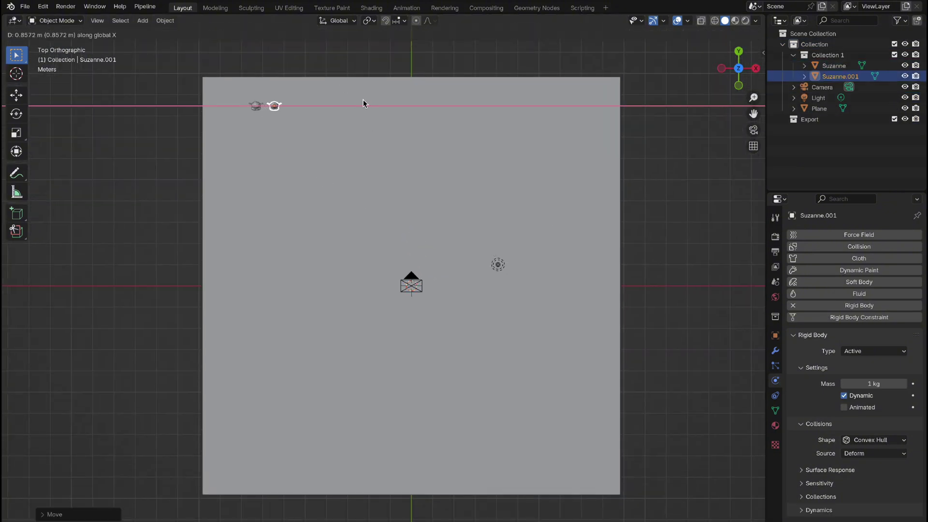
click(364, 103)
key(shift+r)
key(shift+r)
key(shift+r)
key(shift+r)
key(shift+r)
key(shift+r)
key(shift+r)
key(shift+r)
key(shift+r)
key(shift+r)
key(shift+r)
key(shift+r)
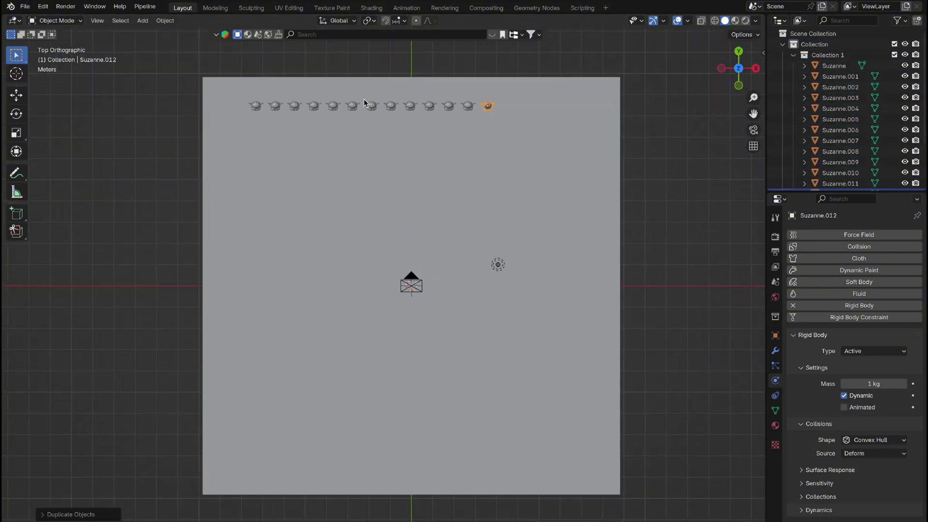
key(shift+r)
key(shift+r)
key(shift+r)
key(shift+r)
- Select all heads in Collection 1, duplicate the row along Y, and repeat to make four rows
right_click(828, 56)
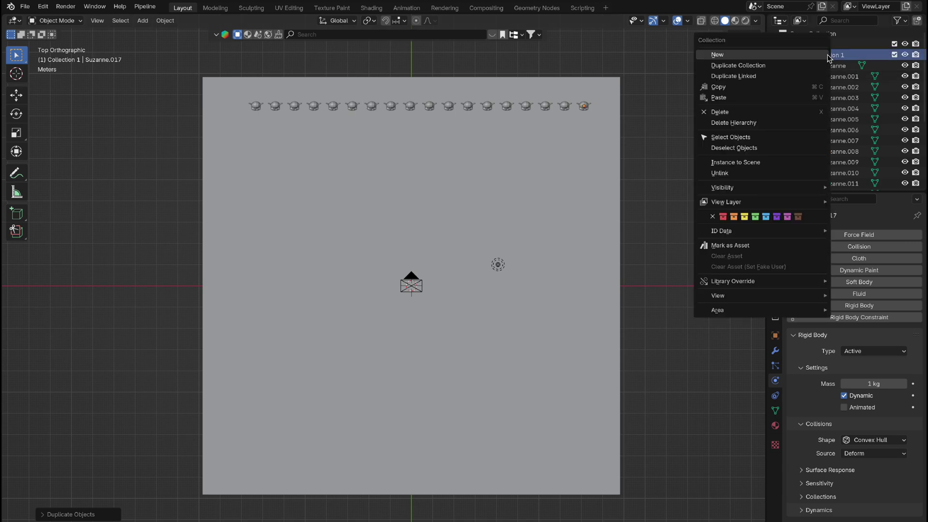
click(730, 137)
key(shift+d)
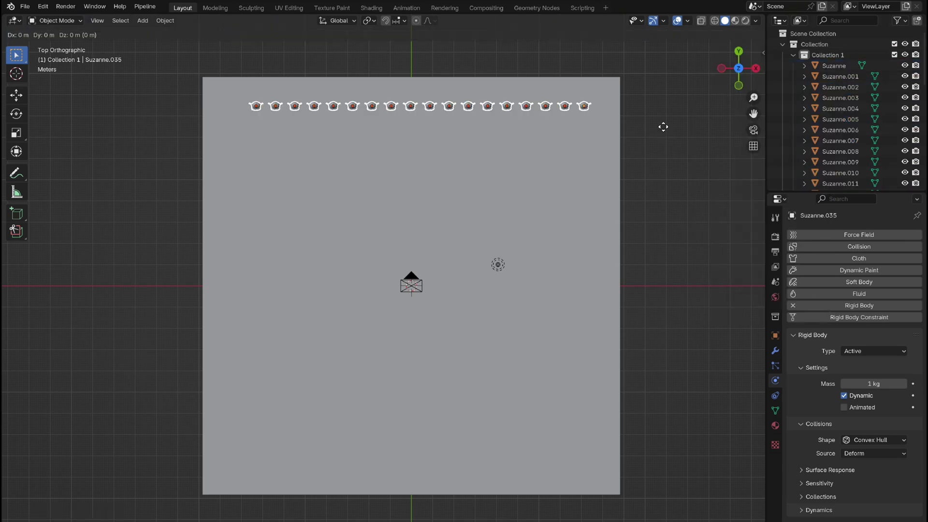
key(y)
click(665, 145)
key(shift+r)
key(shift+r)
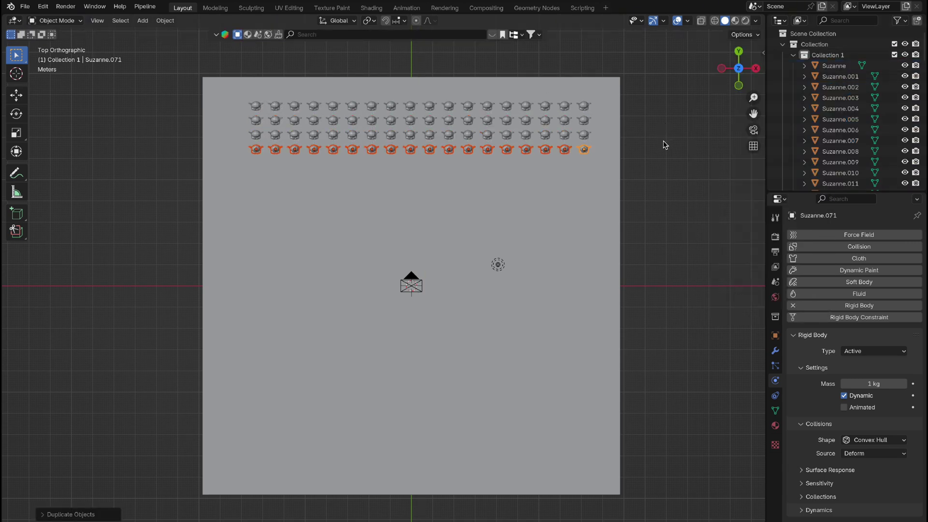
- Select all objects in Collection 1 and duplicate the four rows about 14 m along negative Y to the plane's opposite edge
right_click(844, 56)
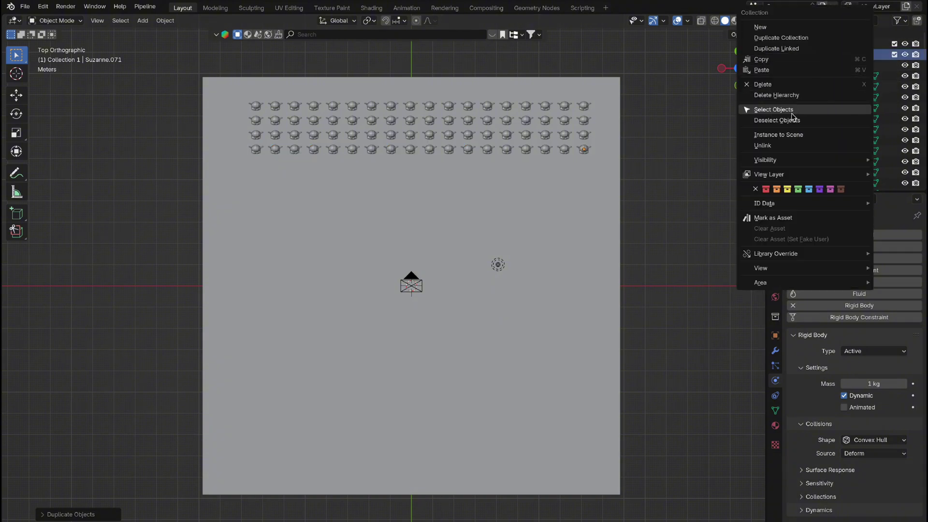
click(841, 109)
key(shift+d)
key(y)
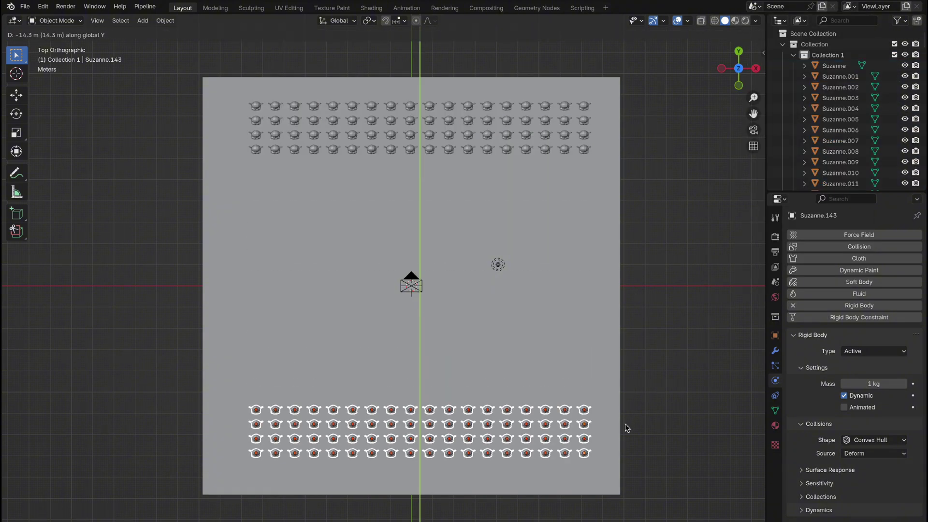
click(626, 438)
- Add a Force type force field at the plane's centre and set its strength to -200
middle_drag(625, 438, 479, 299)
click(480, 299)
key(shift+a)
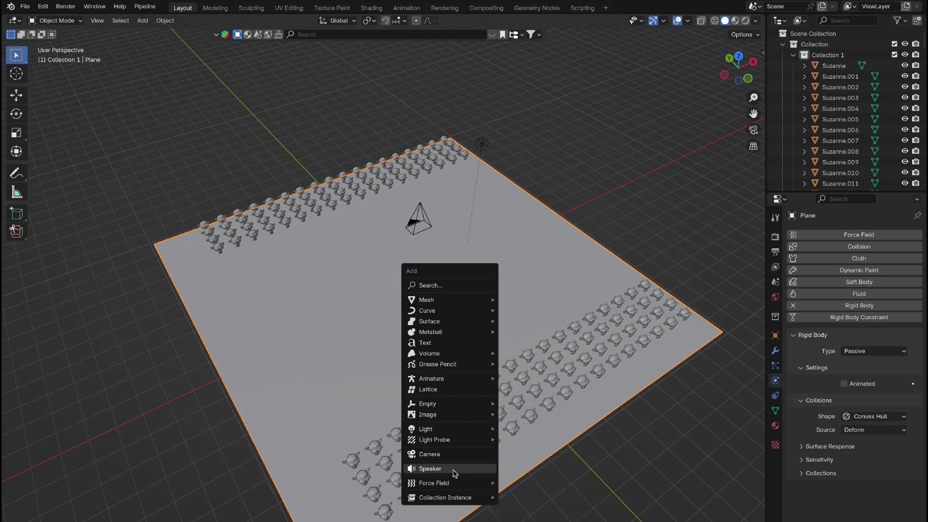
mouse_move(458, 486)
click(536, 344)
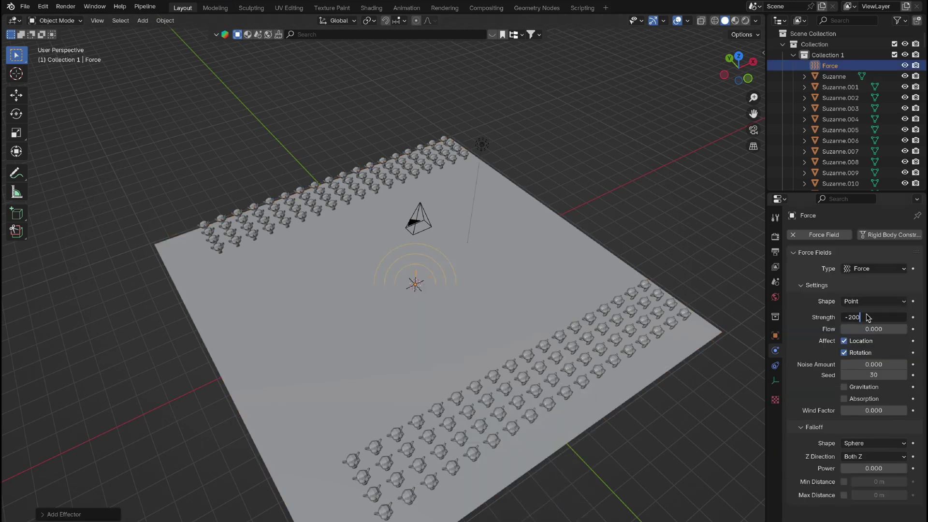
- Play the simulation until the heads pile up at the centre, pause it, and look through the camera
key(space)
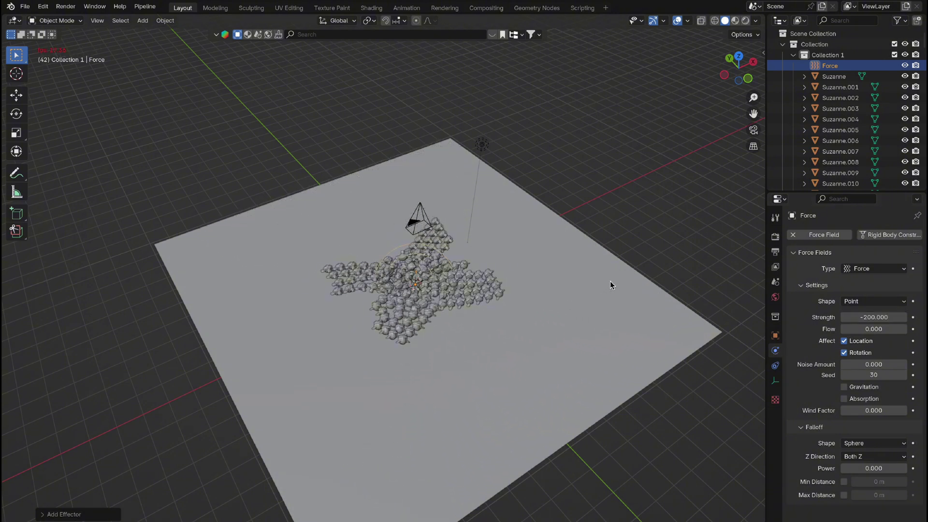
key(space)
key(KP_0)
- In the Shading workspace, connect an Image Texture node to the Overlay material's Base Color and load BlenderLogo_Orange.png
click(453, 263)
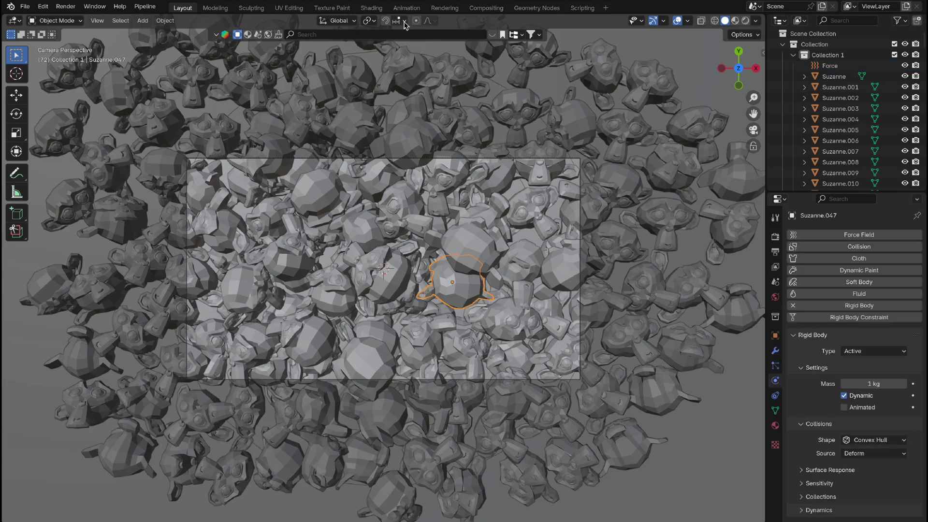
click(372, 8)
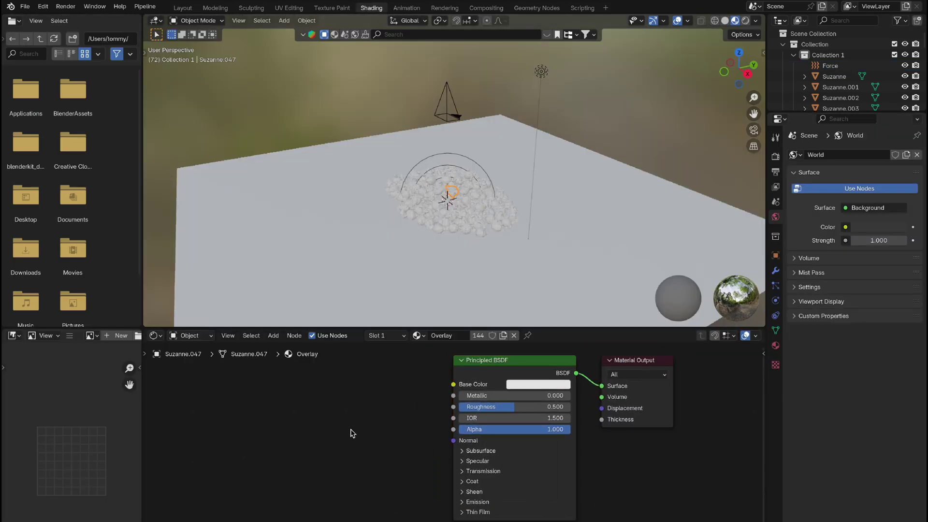
drag(454, 385, 370, 405)
text(imag)
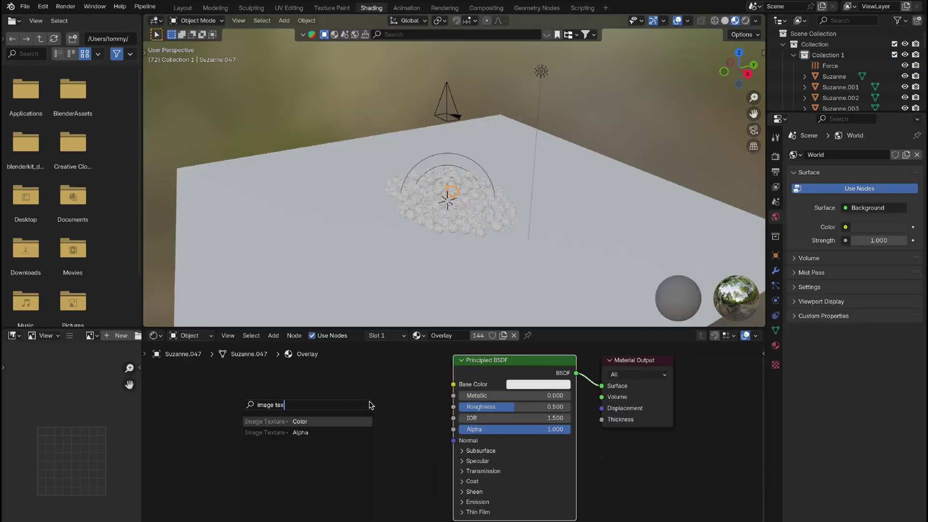
text(e tex)
key(Return)
click(338, 416)
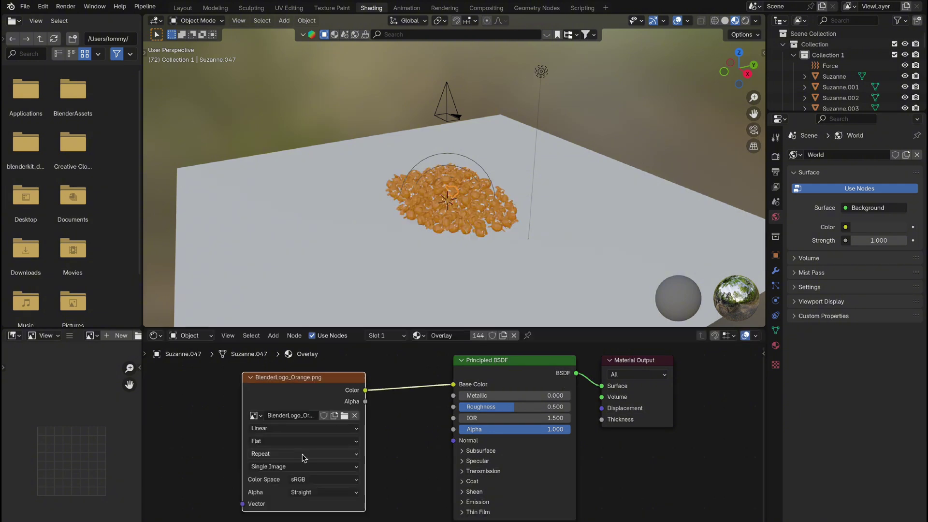
- Set the logo image texture's extension mode to Extend and look through the camera
click(302, 453)
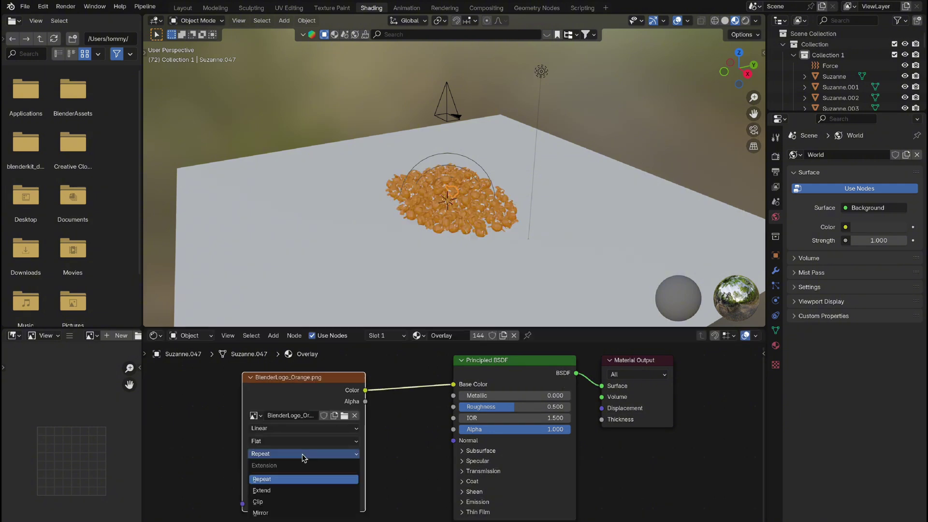
click(282, 492)
click(752, 135)
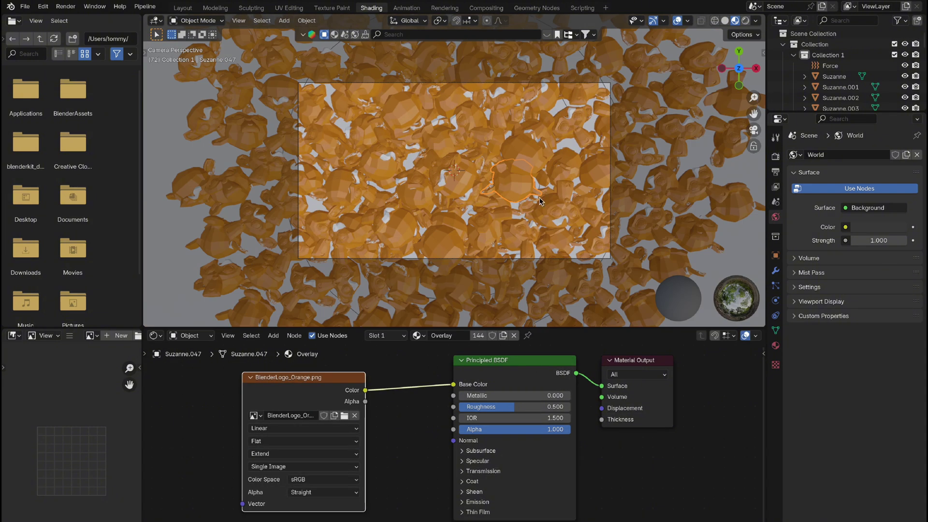
- Add Texture Coordinate and Mapping nodes in front of the BlenderLogo_Orange.png image texture
middle_drag(302, 382, 401, 381)
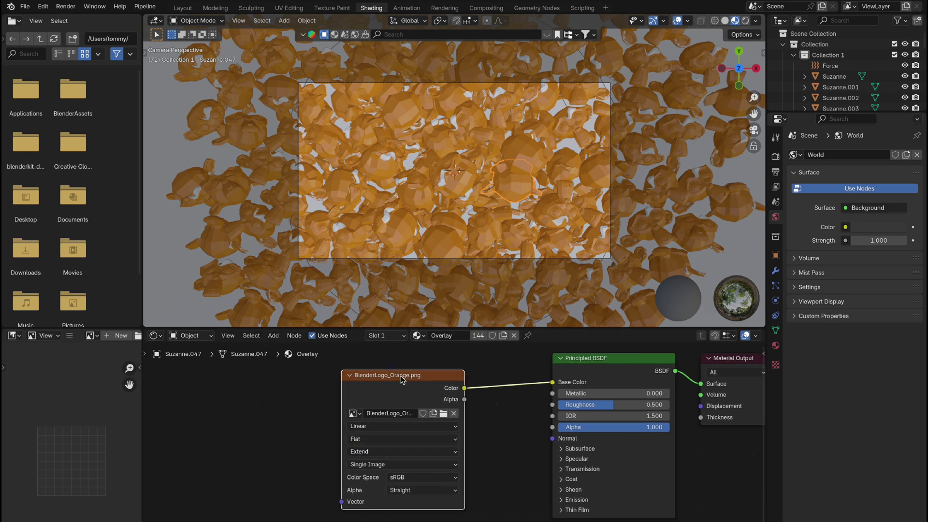
key(ctrl+t)
middle_drag(222, 443, 279, 421)
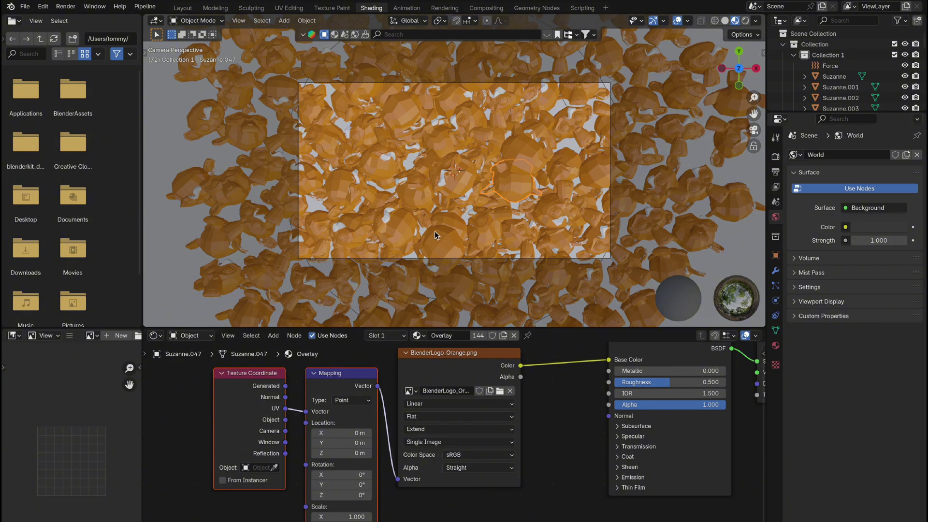
- Add a Plain Axes empty at the pile's centre and select a monkey head that uses the Overlay material
key(shift+a)
mouse_move(416, 151)
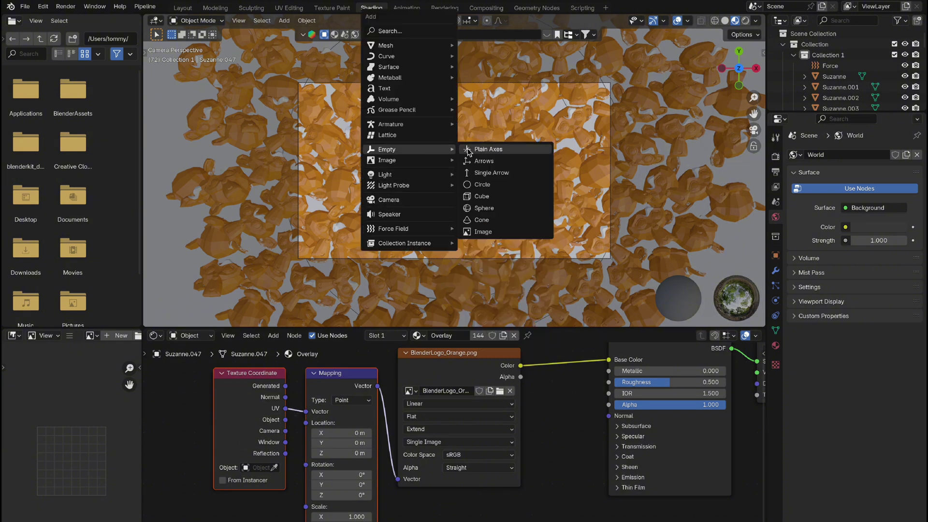
click(477, 151)
click(454, 248)
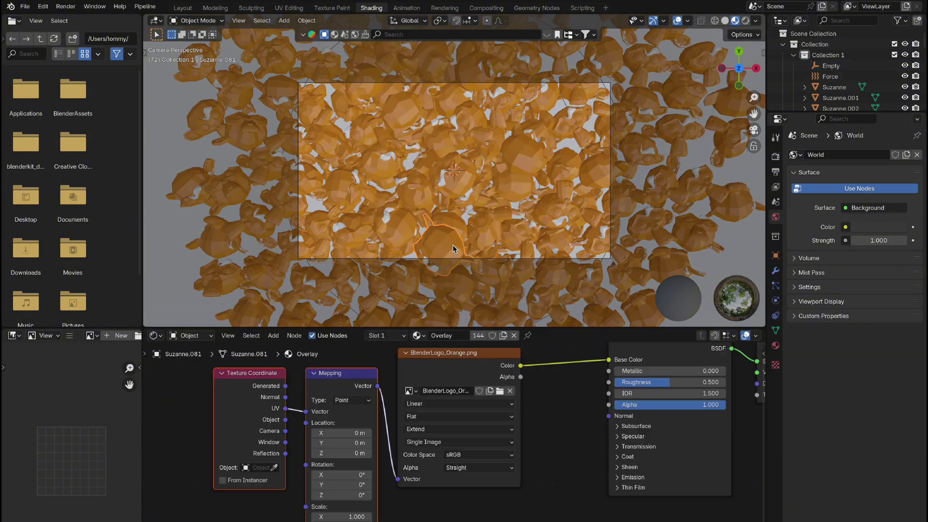
- Set the Empty as the Texture Coordinate node's object and connect its Object output to the Mapping node's Vector input
click(259, 467)
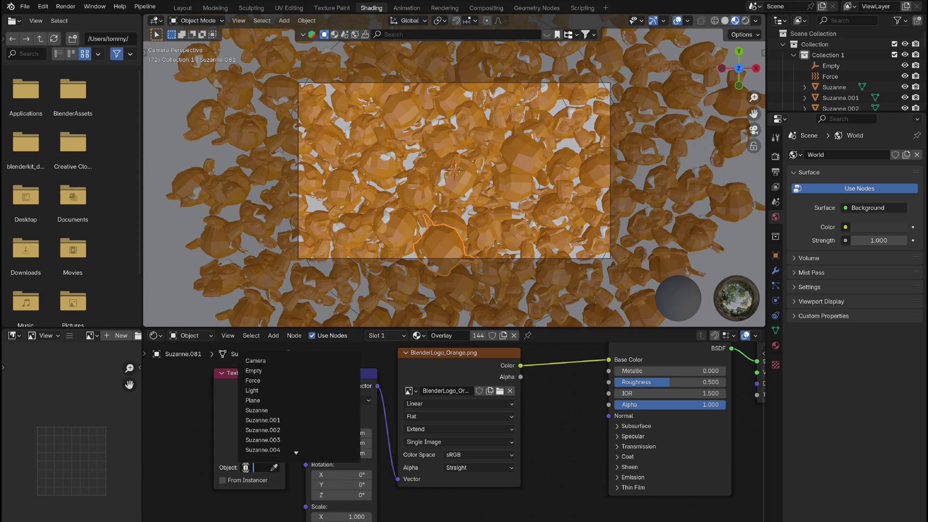
click(260, 373)
drag(307, 413, 307, 414)
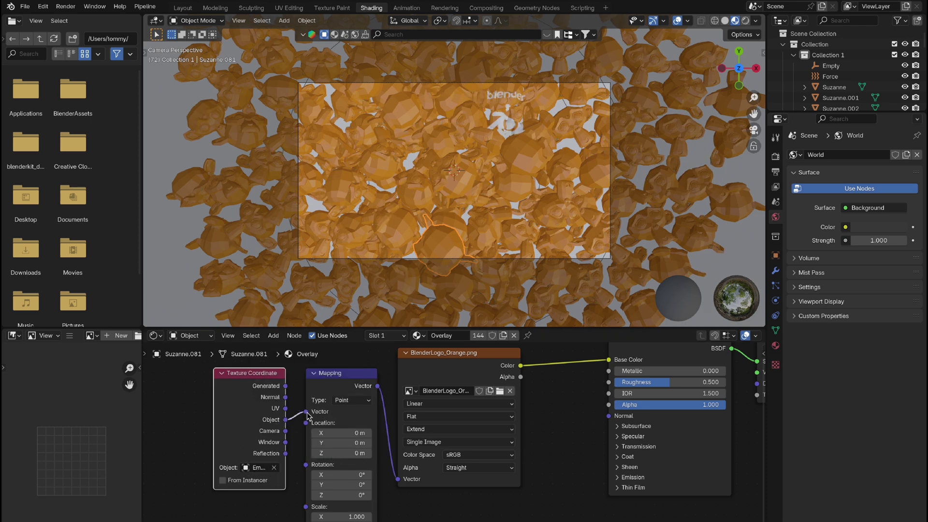
- Scale up and move the Empty until the whole Blender logo sits large and centred inside the camera frame
click(831, 65)
key(s)
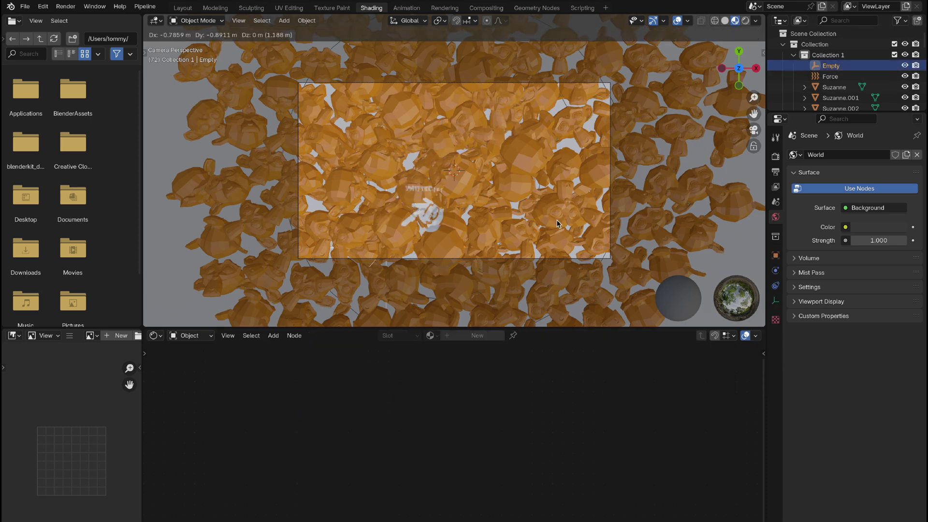
click(226, 172)
key(g)
click(548, 186)
key(s)
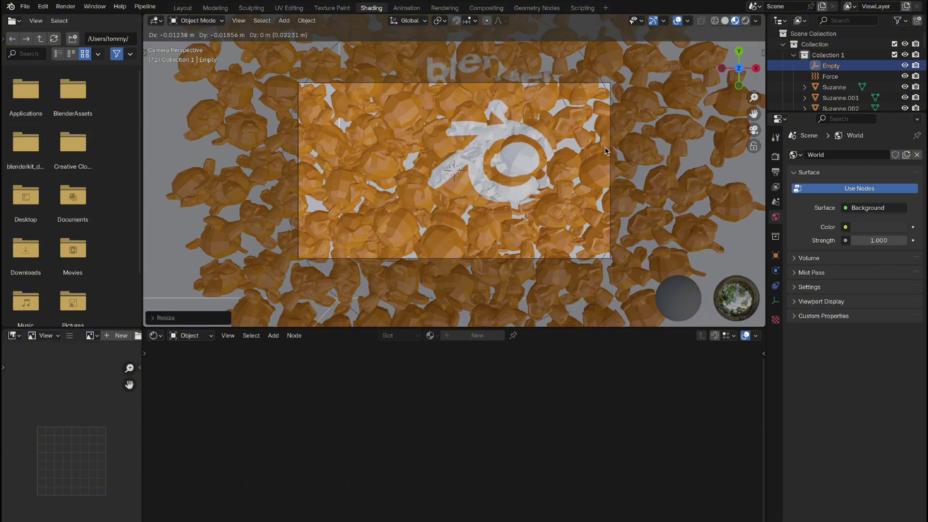
click(578, 160)
key(g)
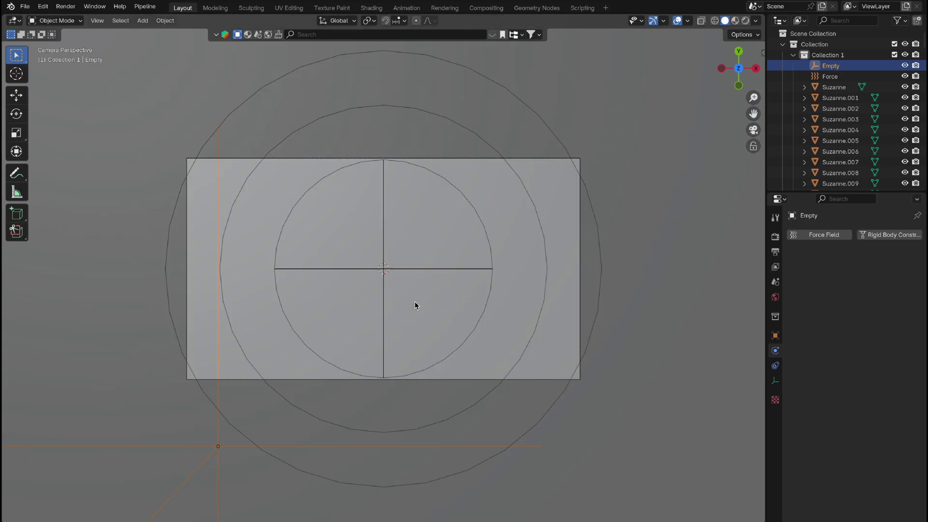
key(z)
click(414, 380)
- Play the simulation in the Layout workspace with overlays hidden and shift one of the piled heads slightly
key(shift+alt+z)
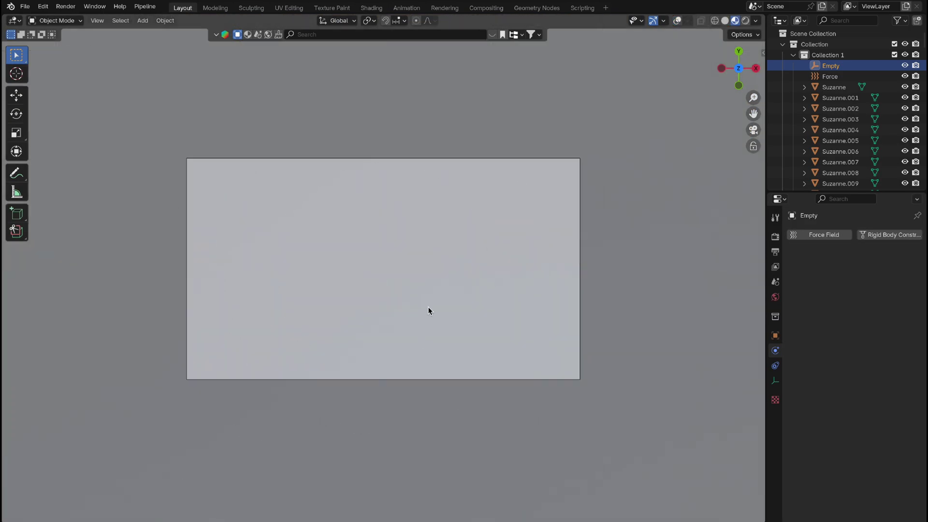
key(space)
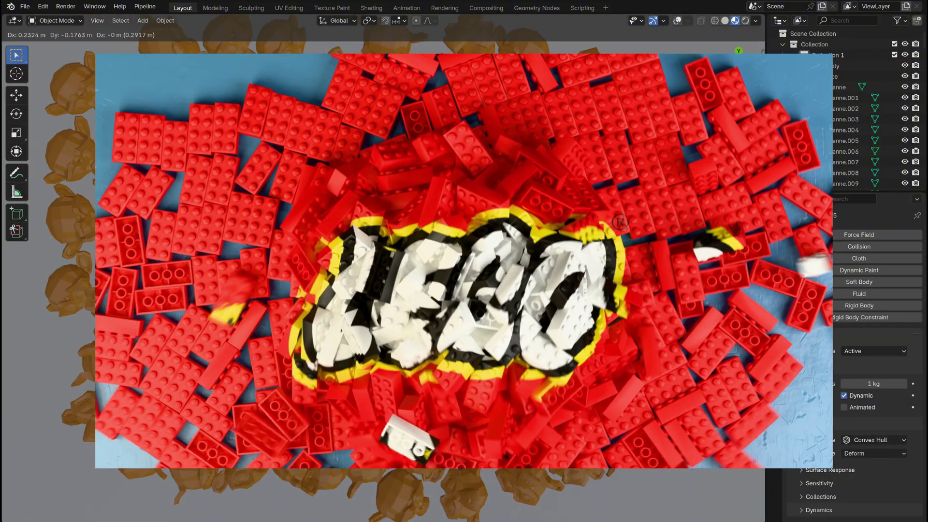
key(Return)
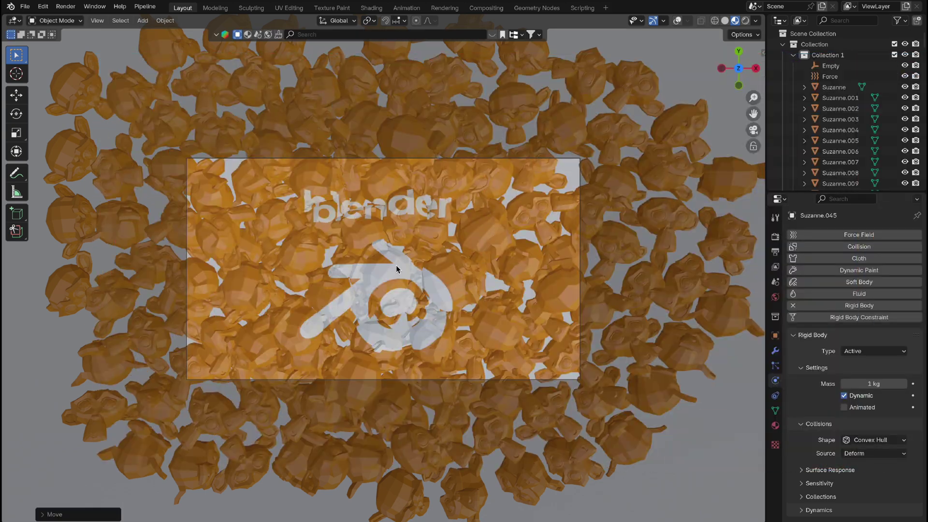
- Set the Rigid Body World cache's simulation end to frame 200
click(776, 282)
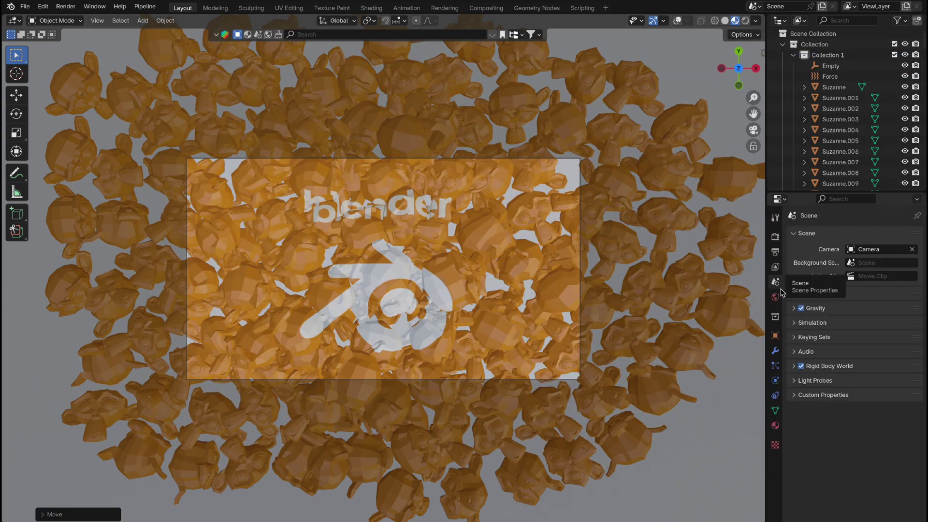
click(795, 366)
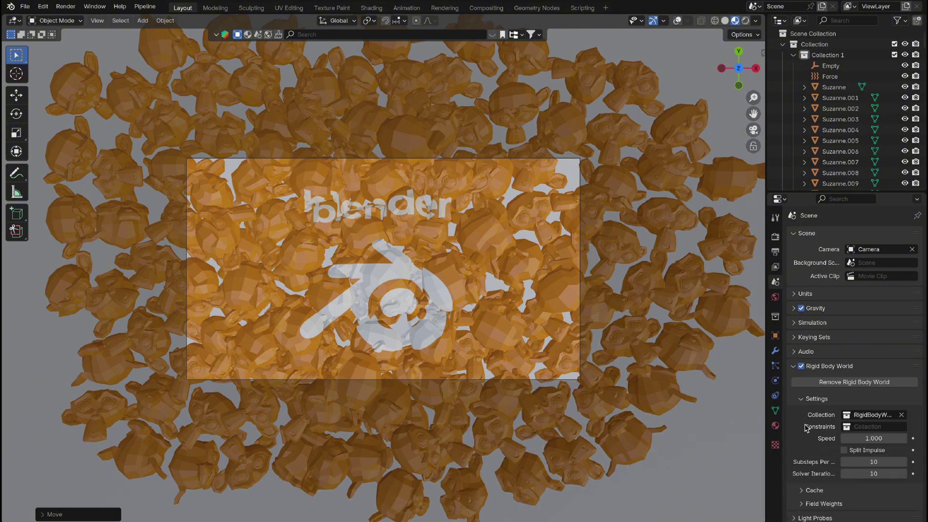
click(802, 490)
scroll(812, 513, down, 3)
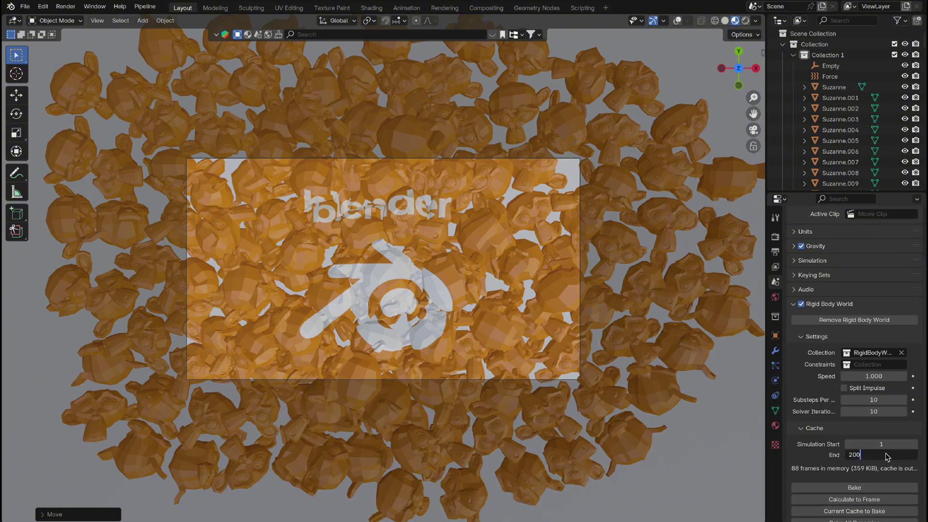
key(Return)
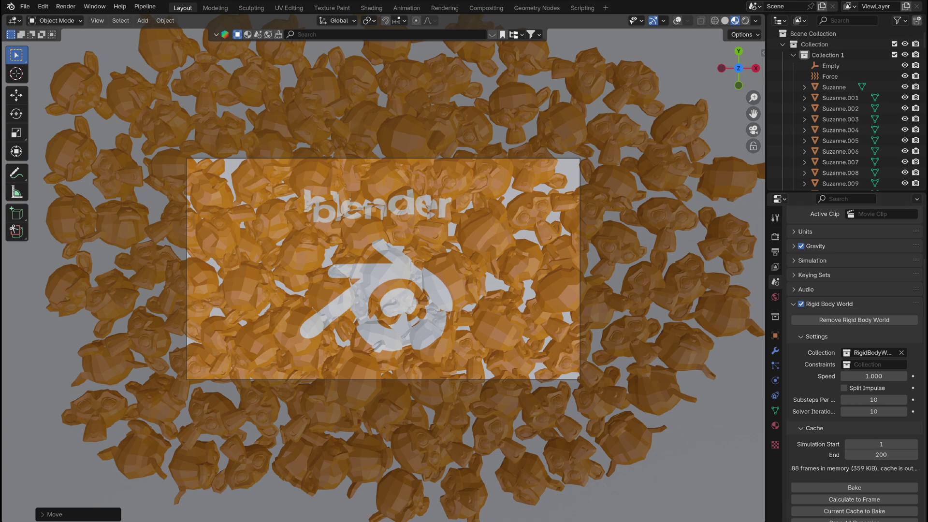
- Set the Rigid Body World's substeps per frame and solver iterations to 5 and bake the simulation
drag(727, 521, 727, 469)
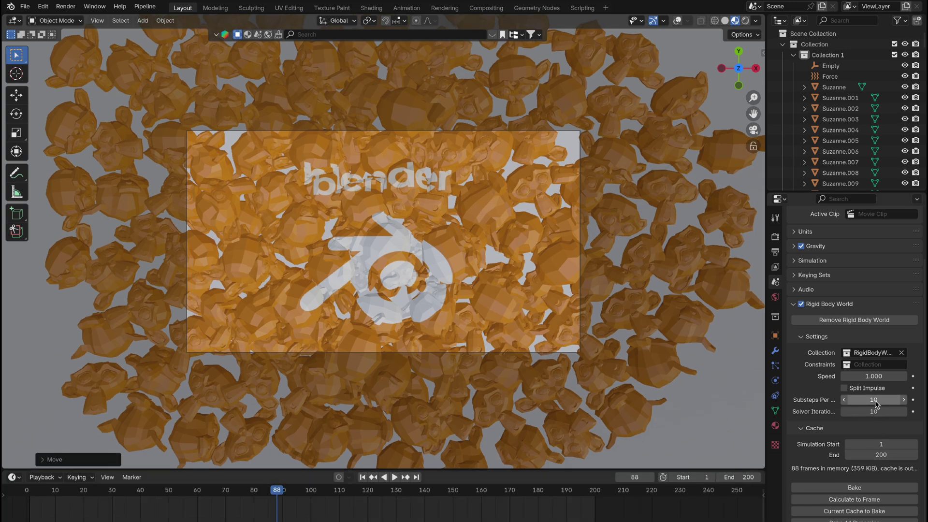
text(5)
key(Return)
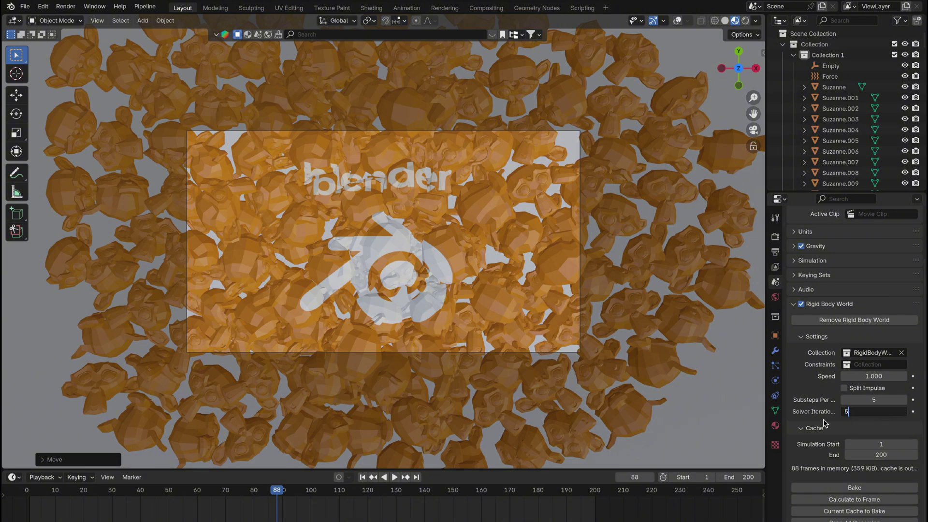
click(841, 488)
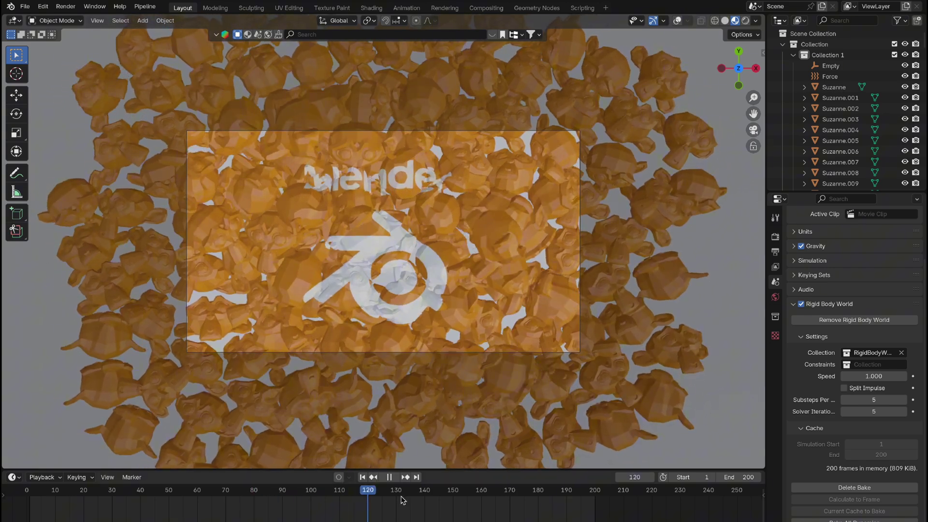
- Go to frame 150 with playback stopped, select a monkey head on the logo, and show the viewport overlays
drag(401, 500, 455, 493)
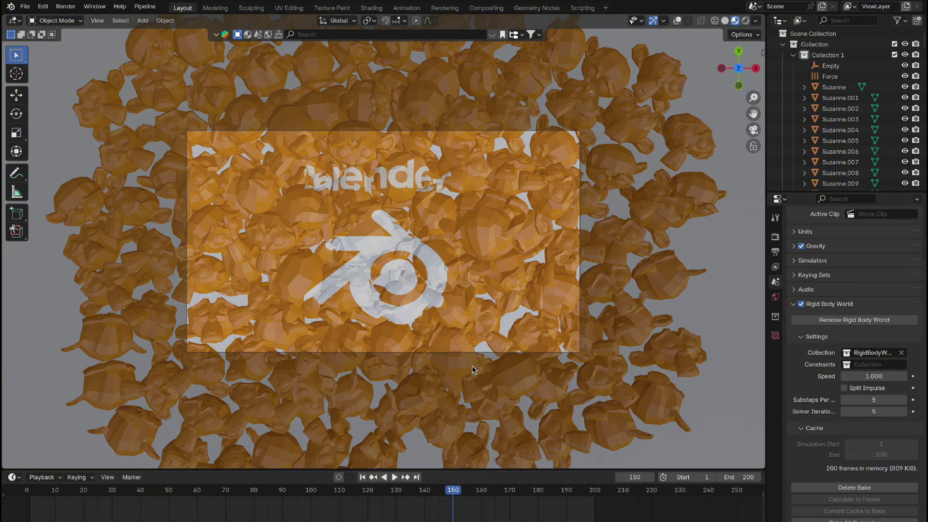
click(442, 279)
key(shift+alt+z)
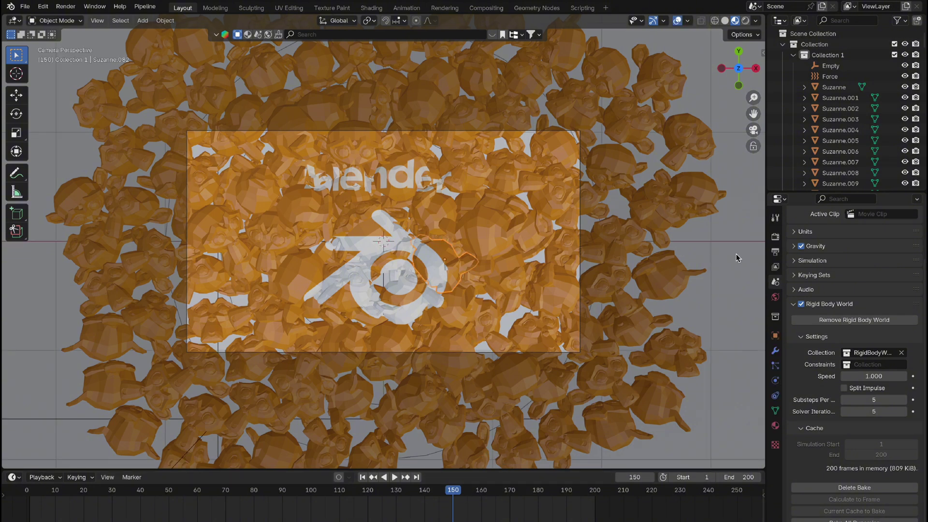
- Set the output resolution to 2000 × 2000 px
click(775, 237)
click(775, 251)
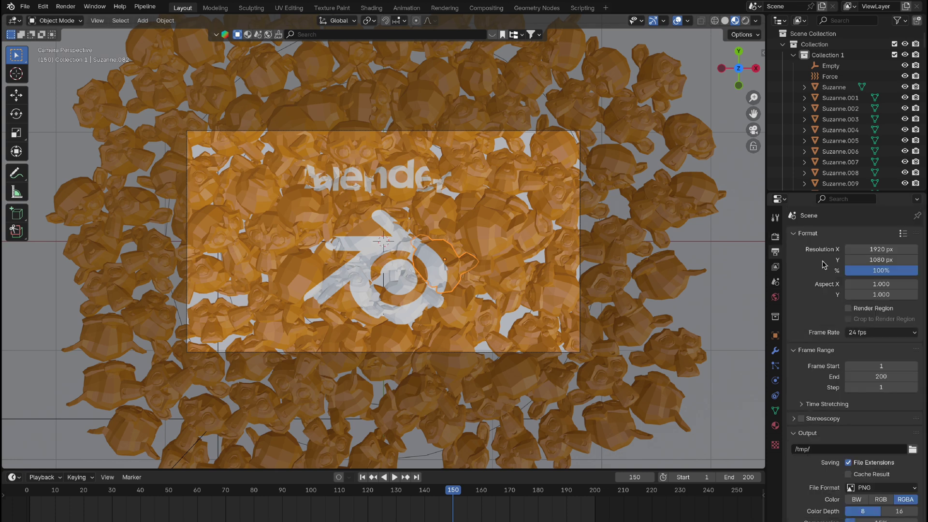
click(869, 250)
text(2000)
key(Tab)
text(2)
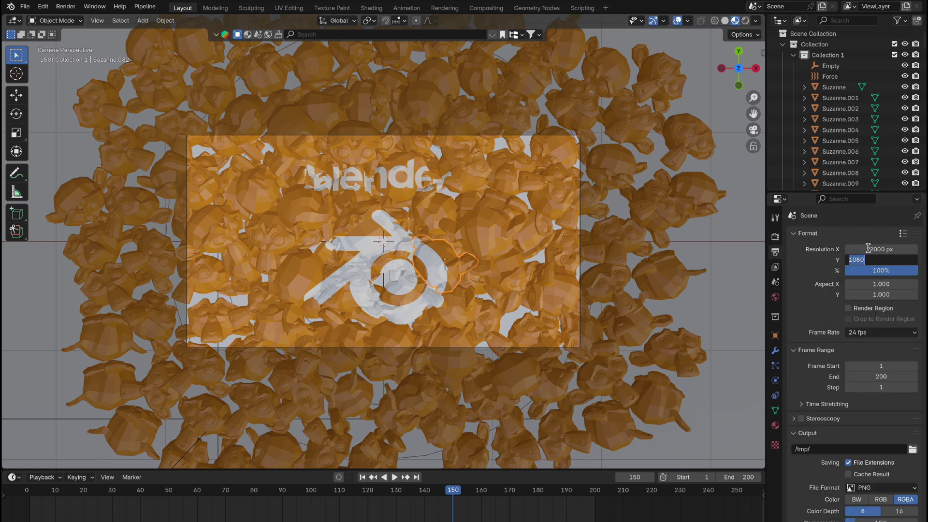
text(000)
key(Return)
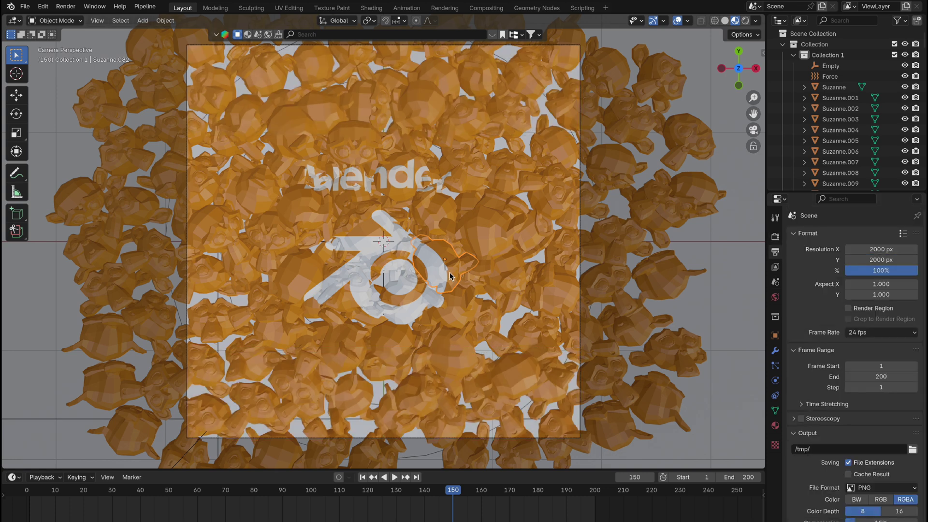
- Select all monkey heads from Suzanne to Suzanne.143 and unwrap their meshes with Project from View through the camera
click(838, 88)
scroll(838, 106, down, 20)
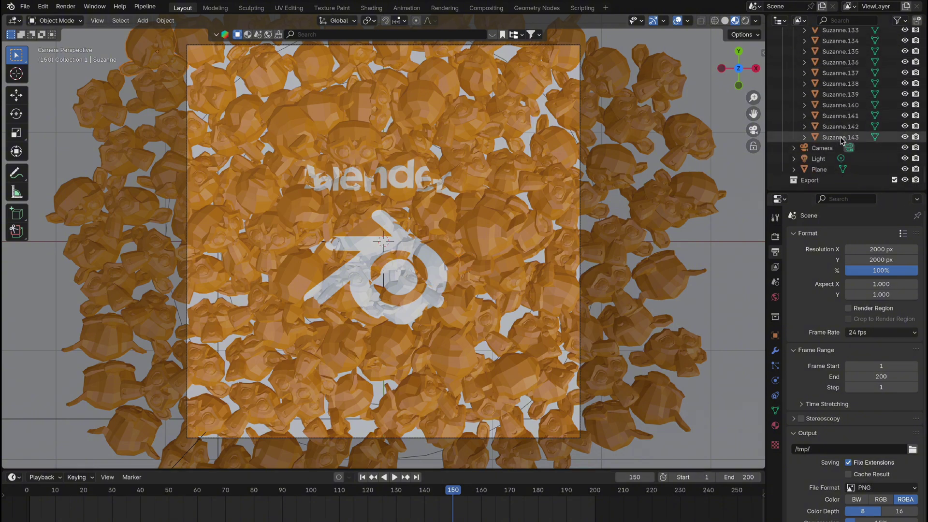
shift+click(840, 138)
key(Tab)
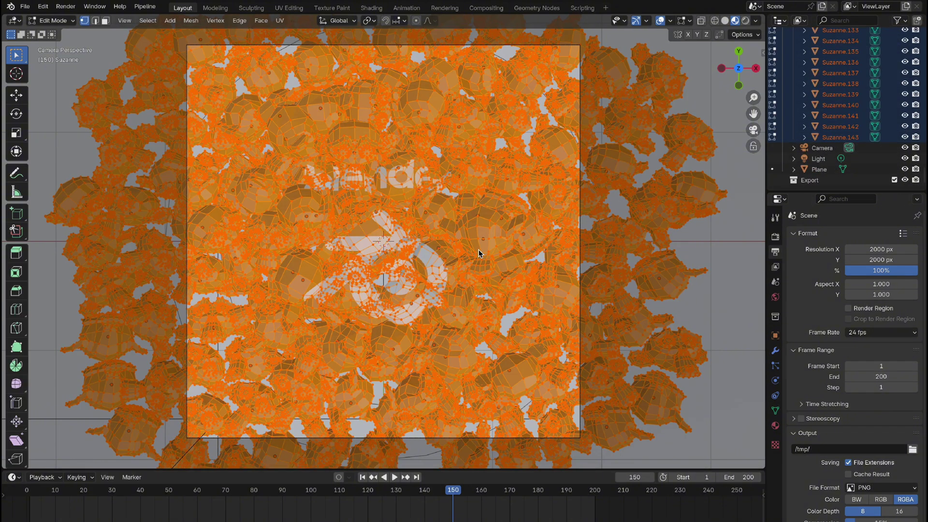
key(u)
click(446, 336)
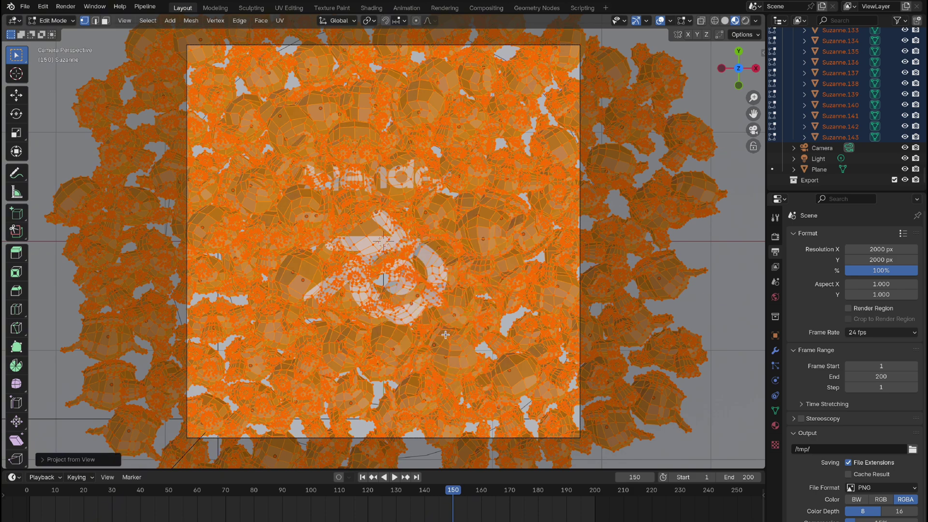
key(Tab)
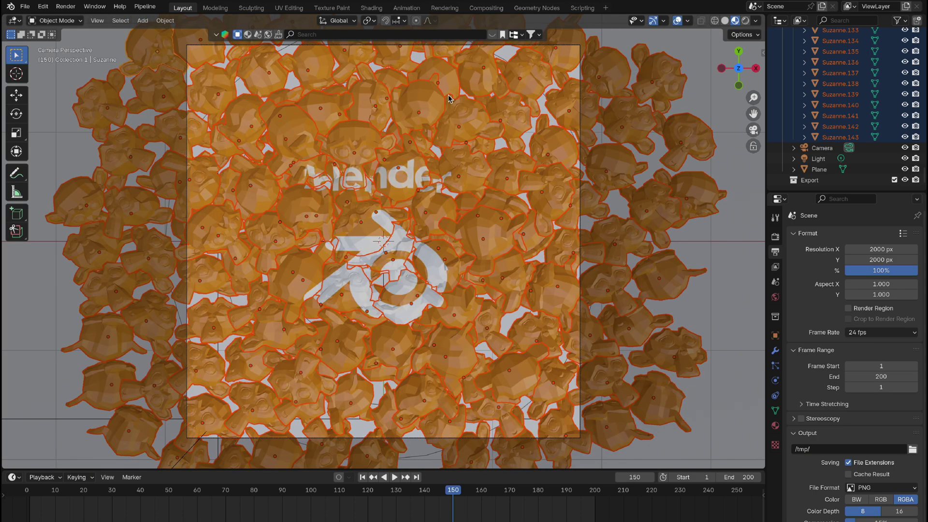
- In the Shading workspace, disconnect the Mapping node from the logo image texture's Vector input and return to the Layout workspace
click(371, 7)
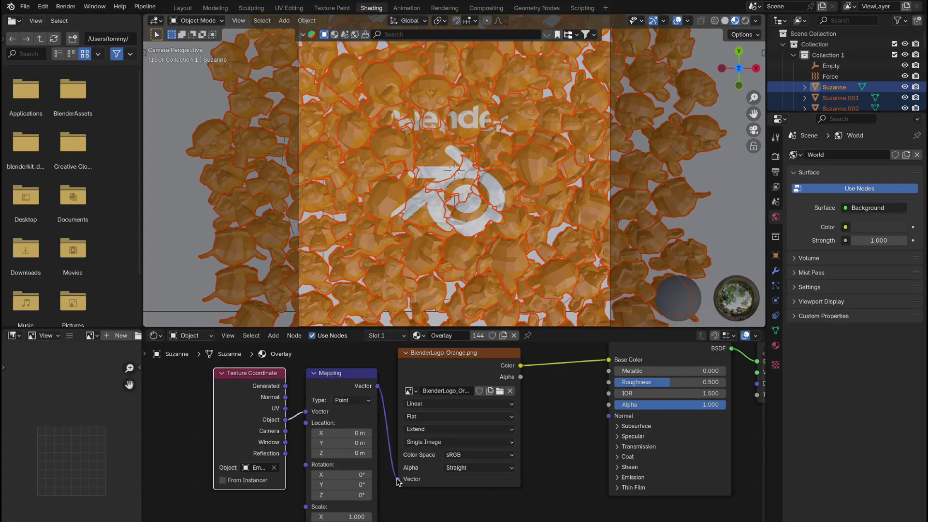
drag(397, 479, 388, 478)
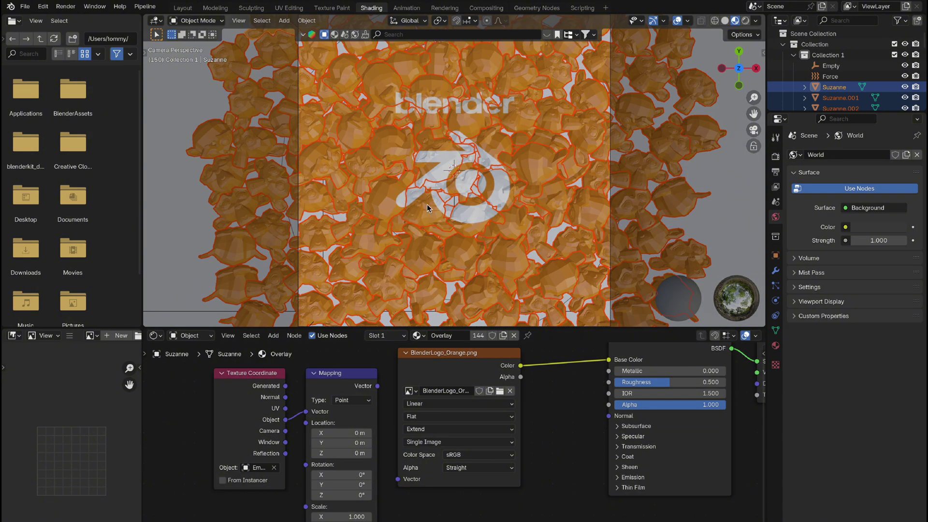
click(183, 8)
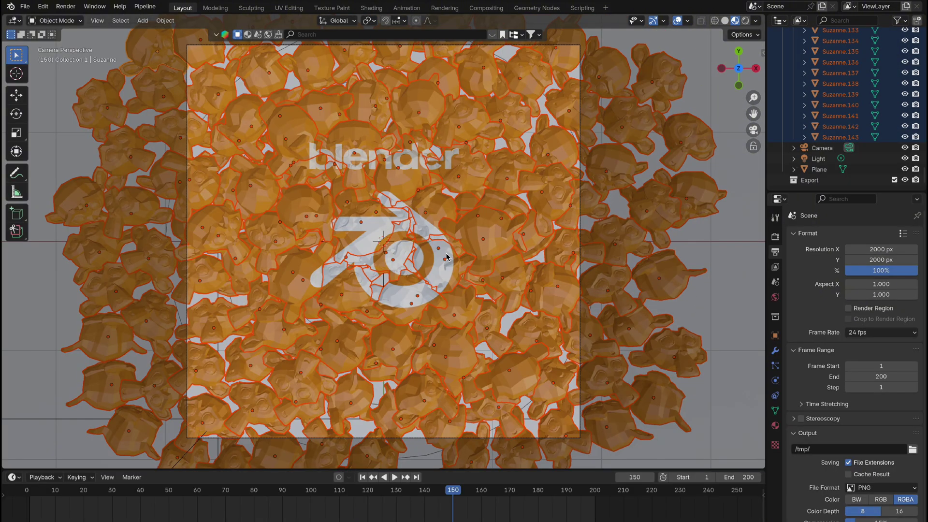
- Play the baked animation from the first frame to check the projected logo, and pause at frame 172
key(shift+Left)
key(space)
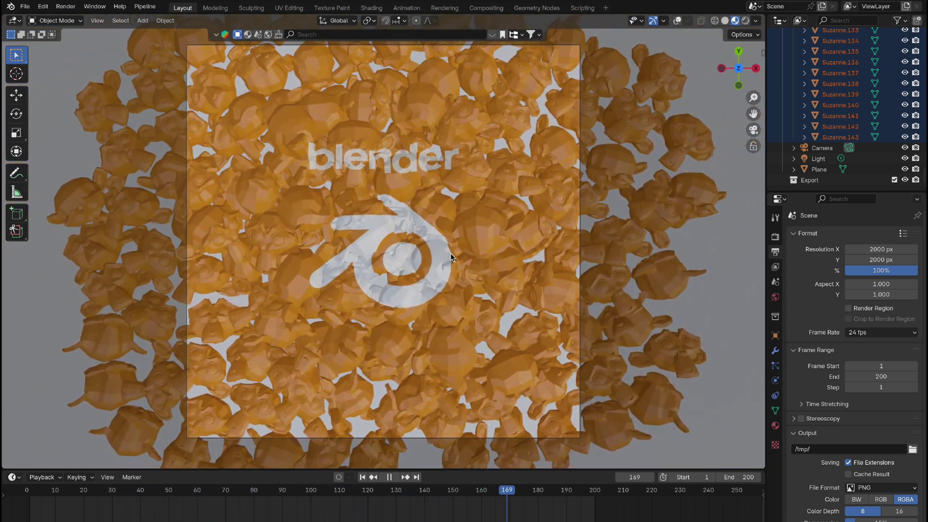
key(space)
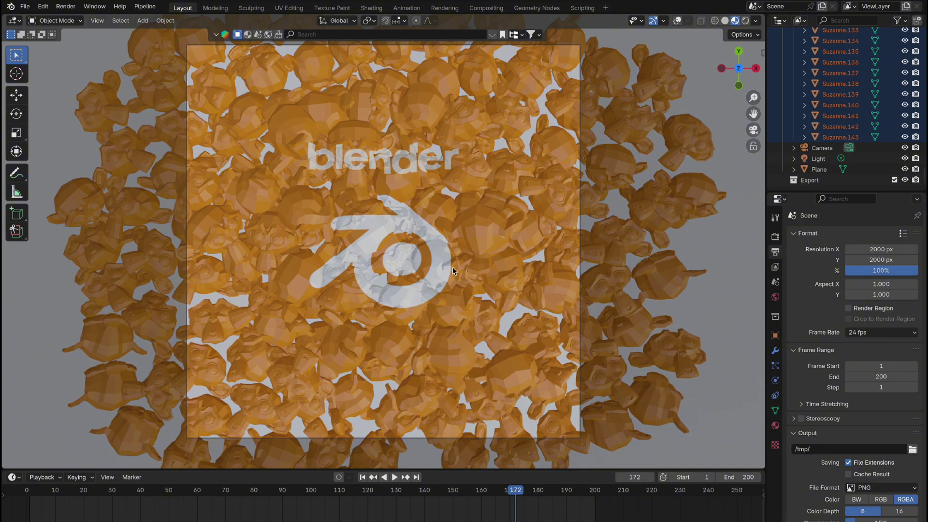
- Set the output resolution to 1920 × 1080 px and apply Poly Render Pro's EeveeNext Pro render setup
click(868, 250)
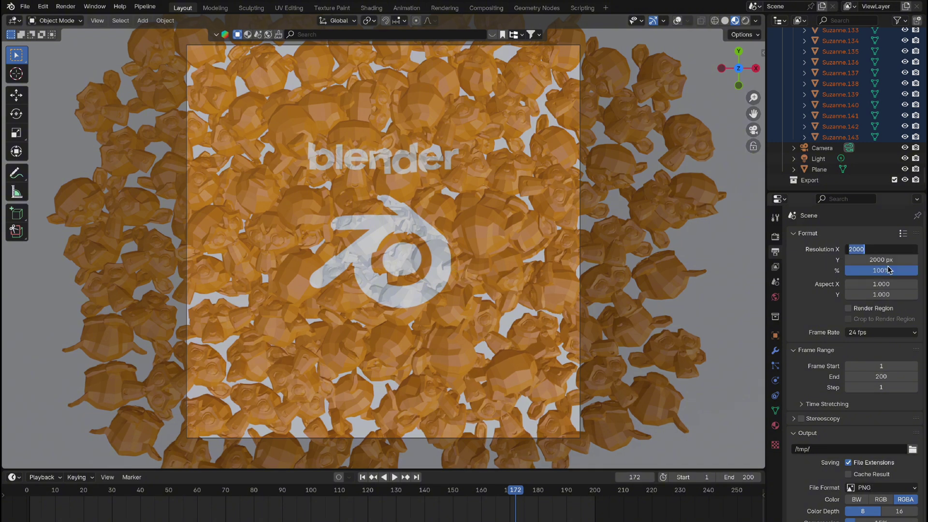
text(192)
key(BackSpace)
key(BackSpace)
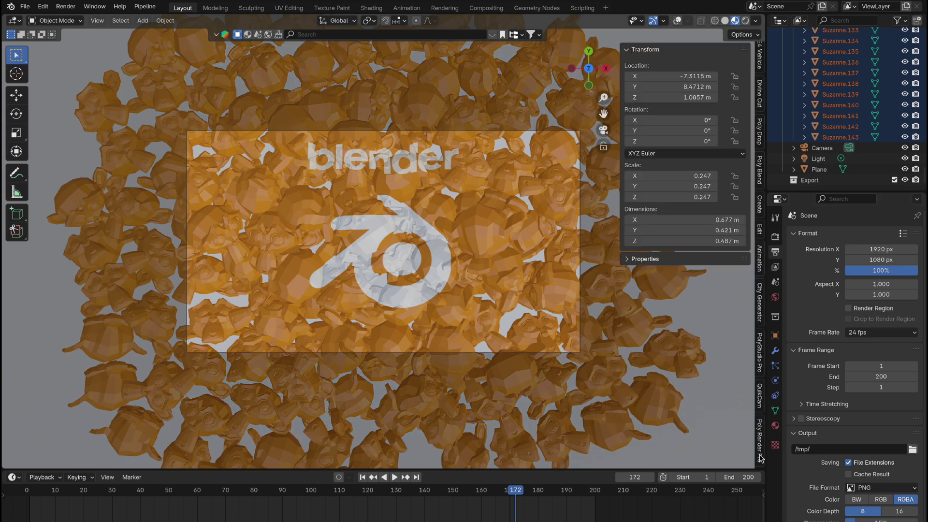
click(759, 454)
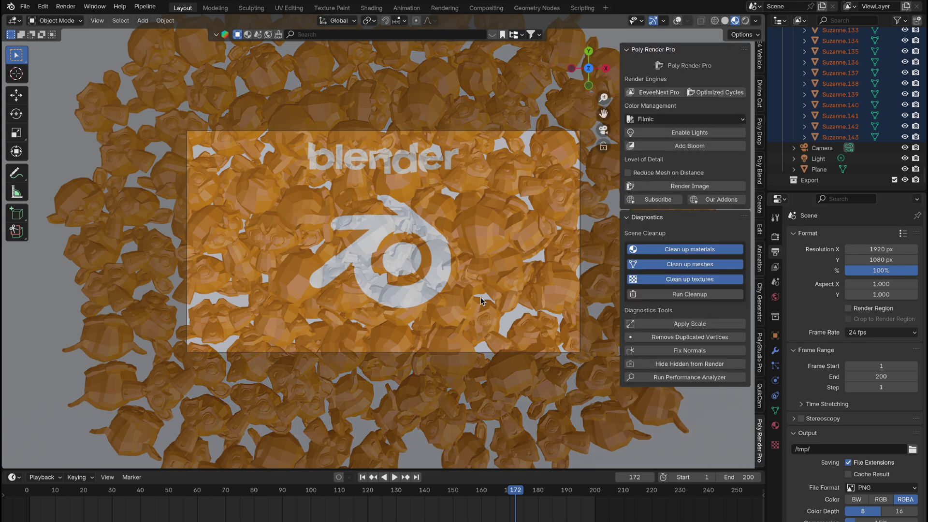
click(648, 97)
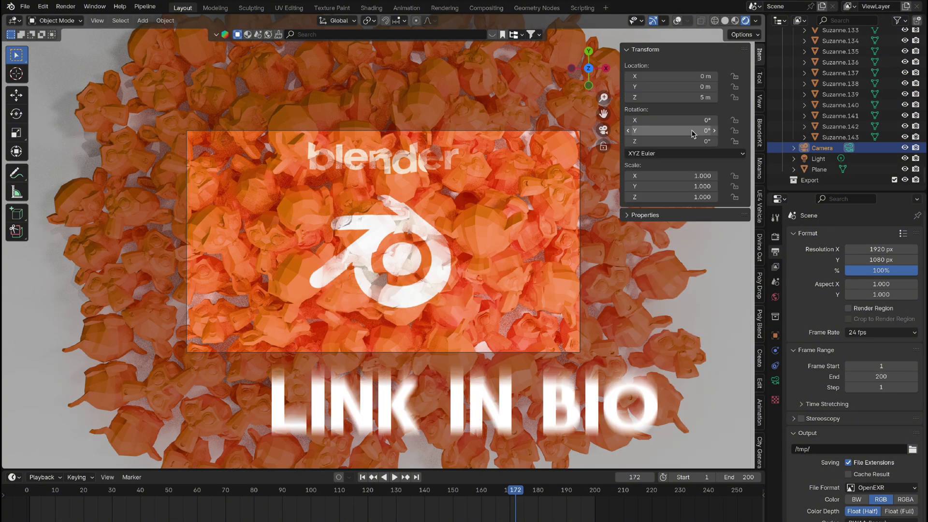
- Search BlenderKit materials for "scatched plastic" and apply the Plastic Blue 16 material to the ground plane
key(Return)
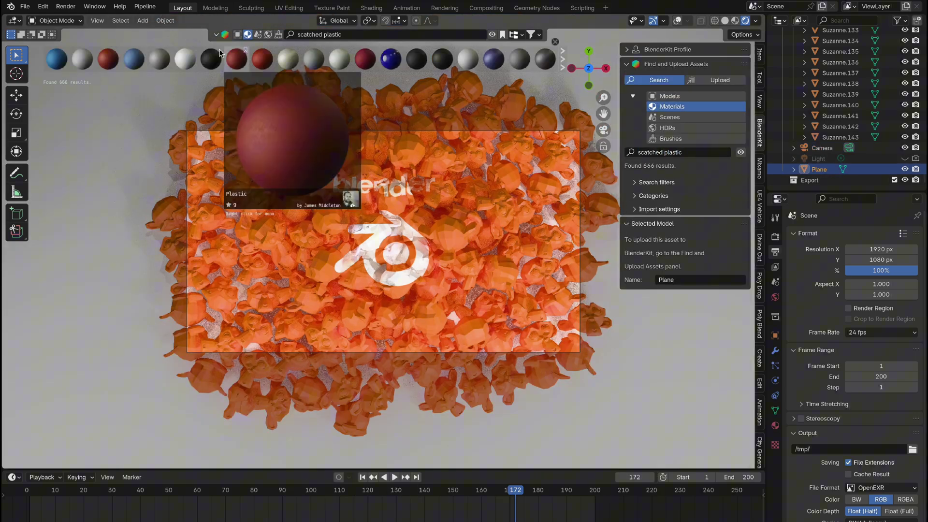
drag(134, 60, 83, 188)
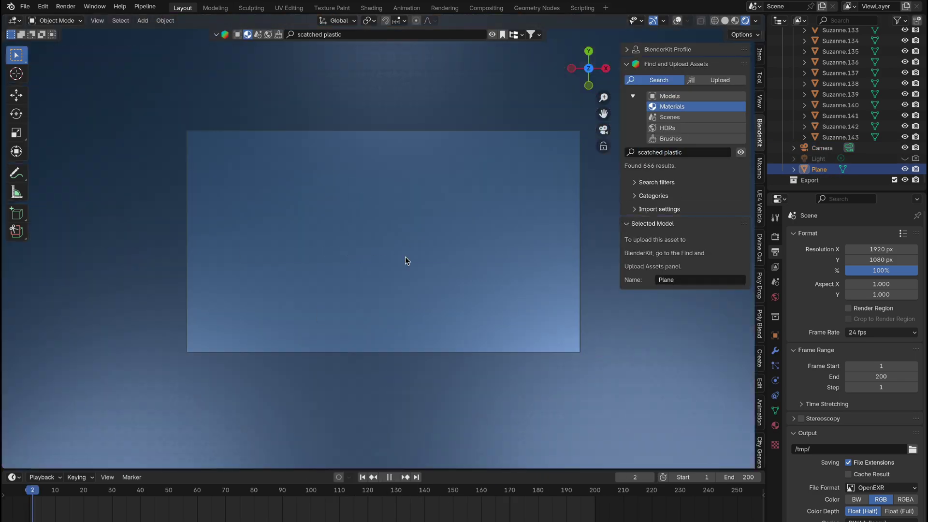
- Play the animation with the blue ground plane and inspect the scene's Rigid Body World cache settings
key(space)
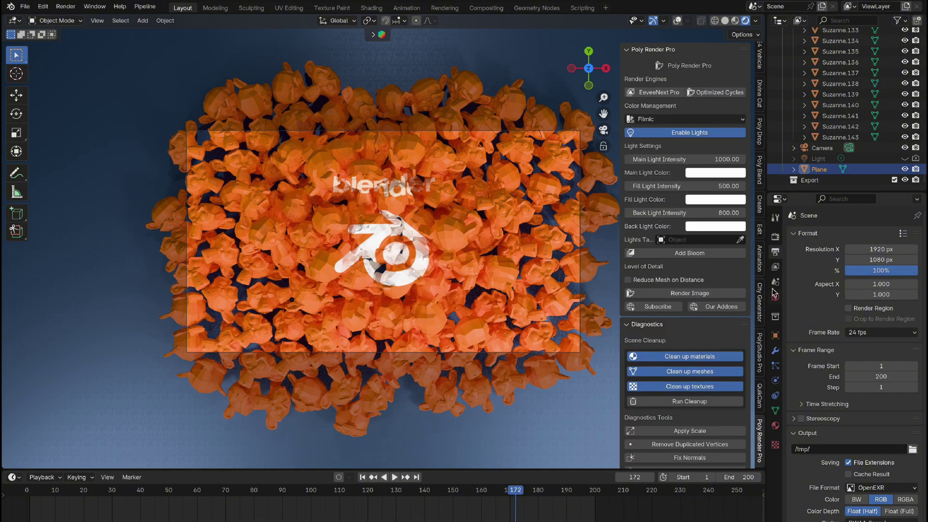
click(776, 282)
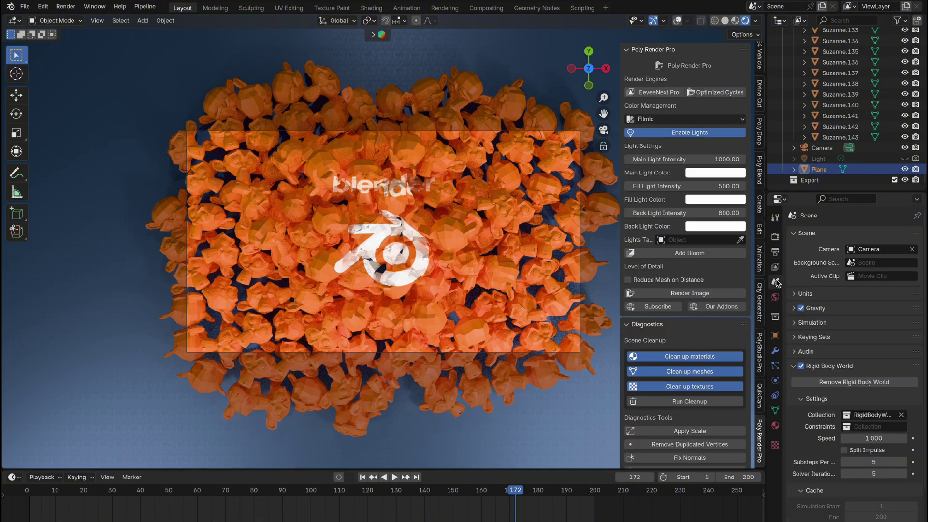
scroll(856, 362, down, 5)
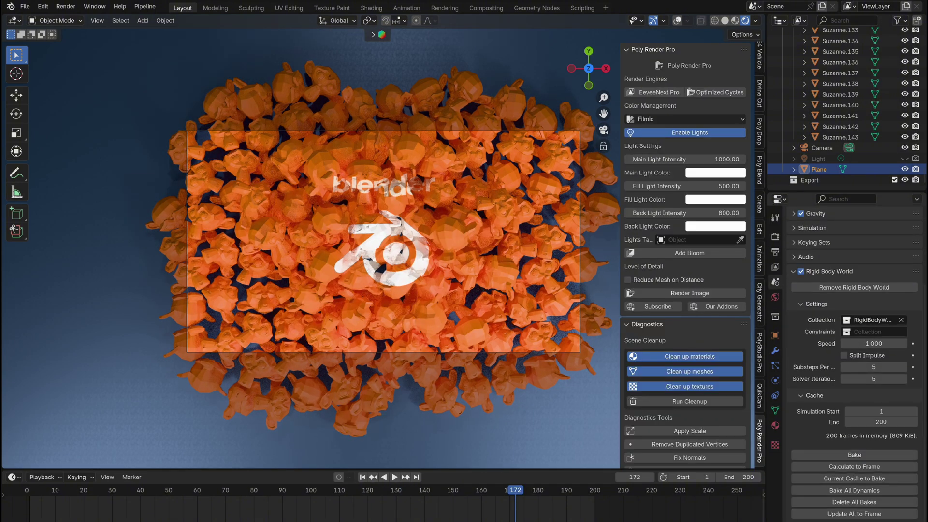
- In the Shading workspace, reconnect the Mapping node to the logo image texture's Vector input in the Overlay material and play the animation
click(376, 10)
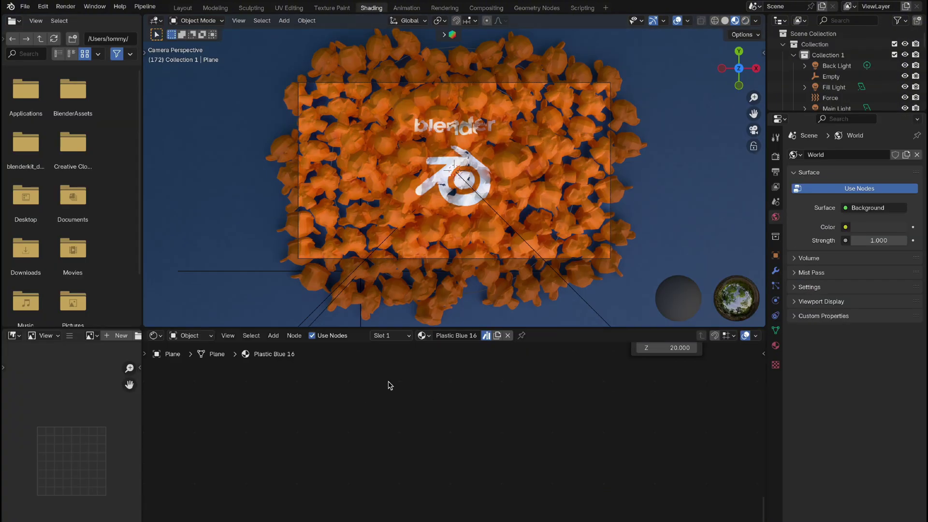
click(416, 221)
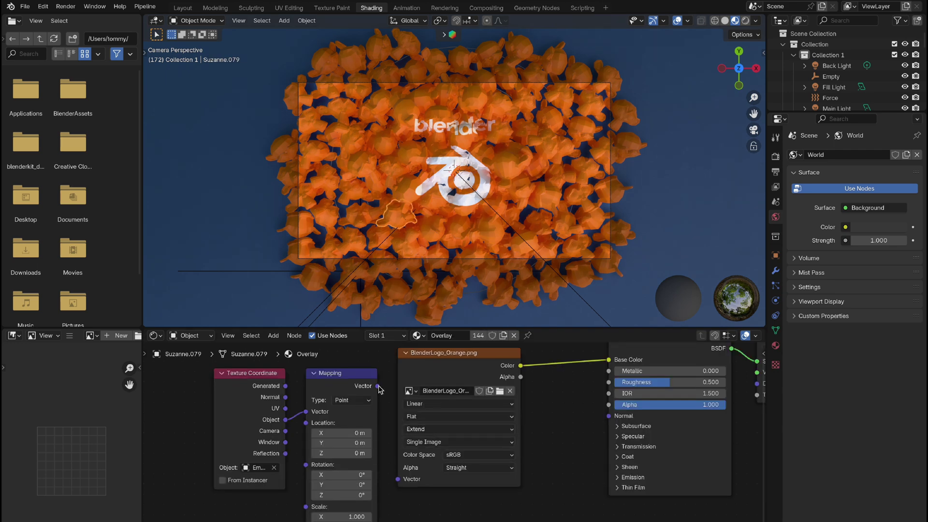
drag(378, 386, 397, 479)
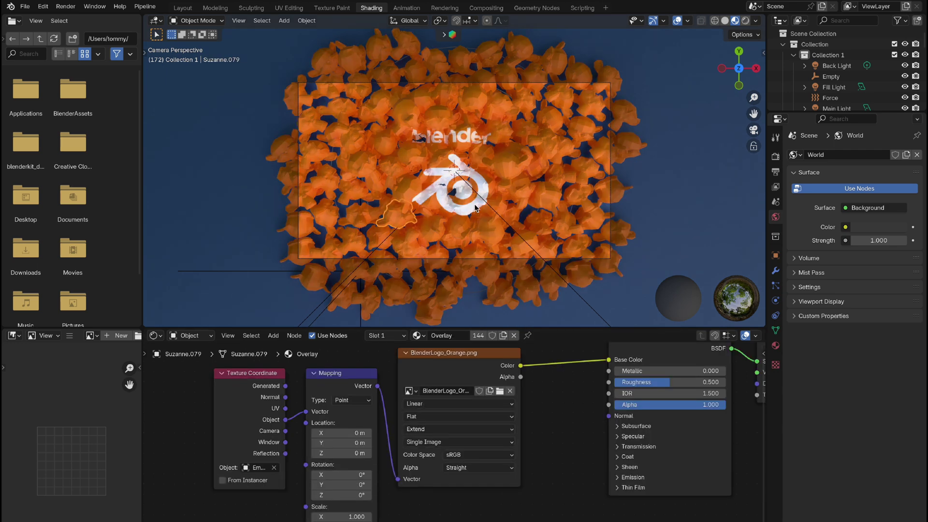
key(space)
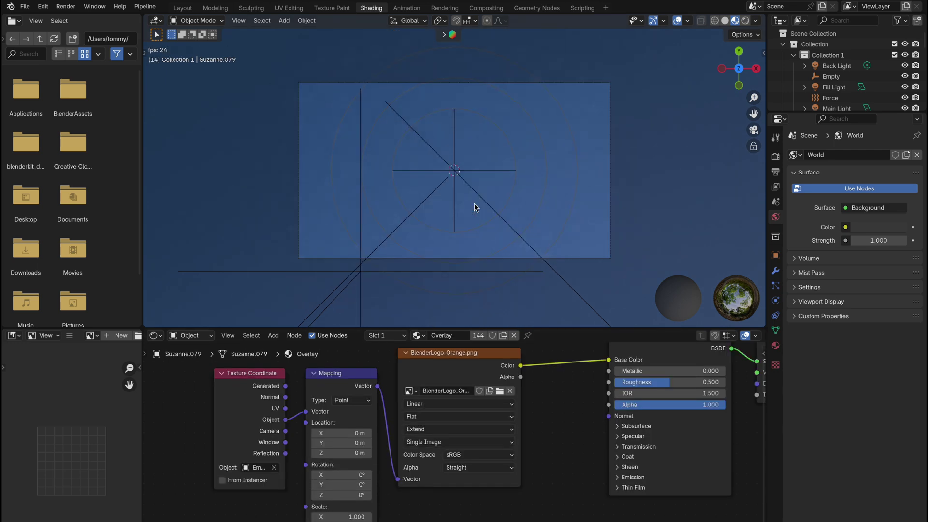